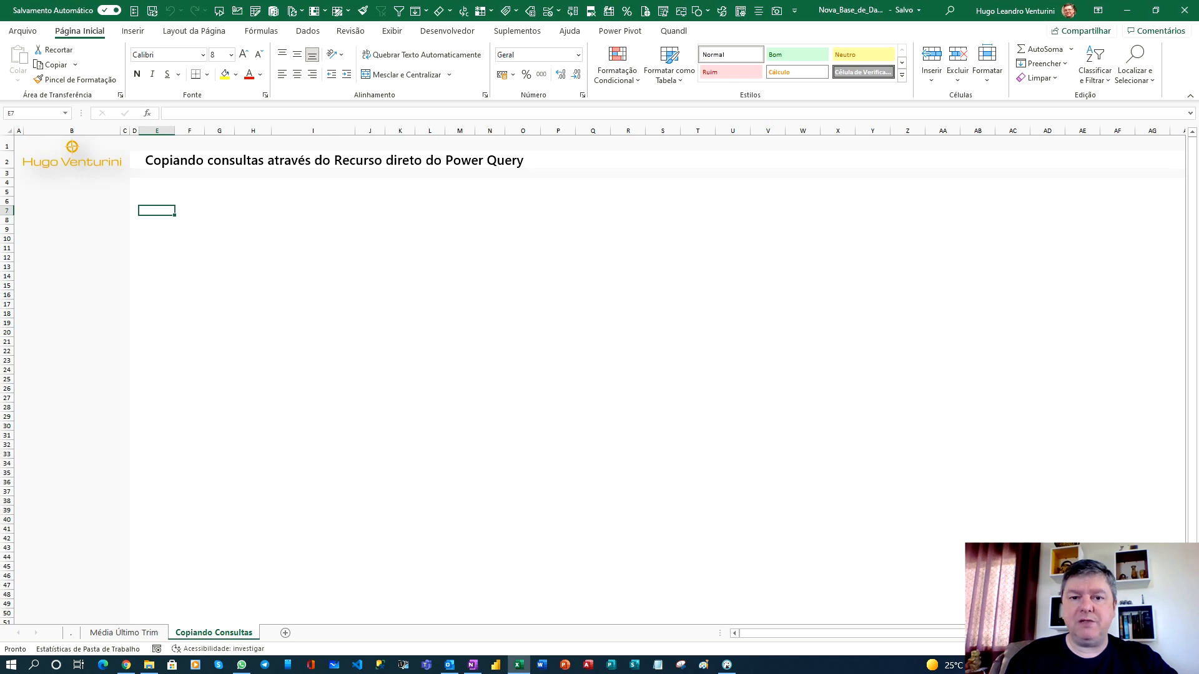
- Open the workbook's Power Pivot model and review its relationship diagram and the Valor Total, Margem Bruta and %MgBr measures in f_Dados
{"action": "left_click", "coordinate": [275, 11]}
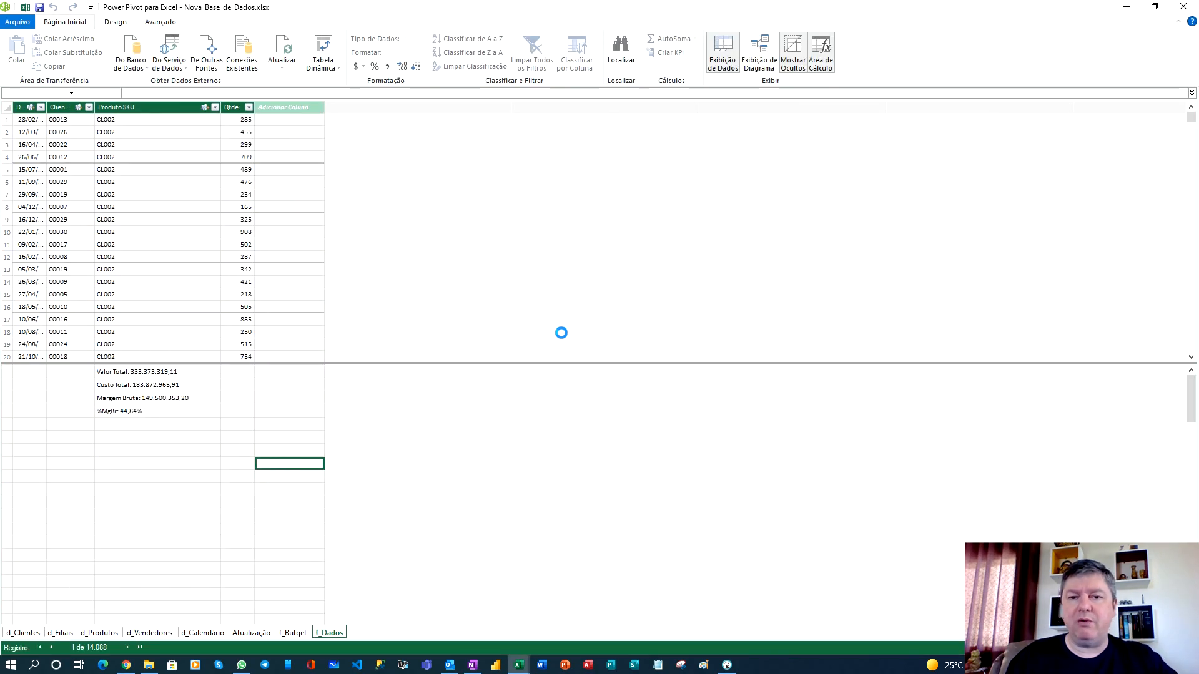
{"action": "left_click", "coordinate": [754, 60]}
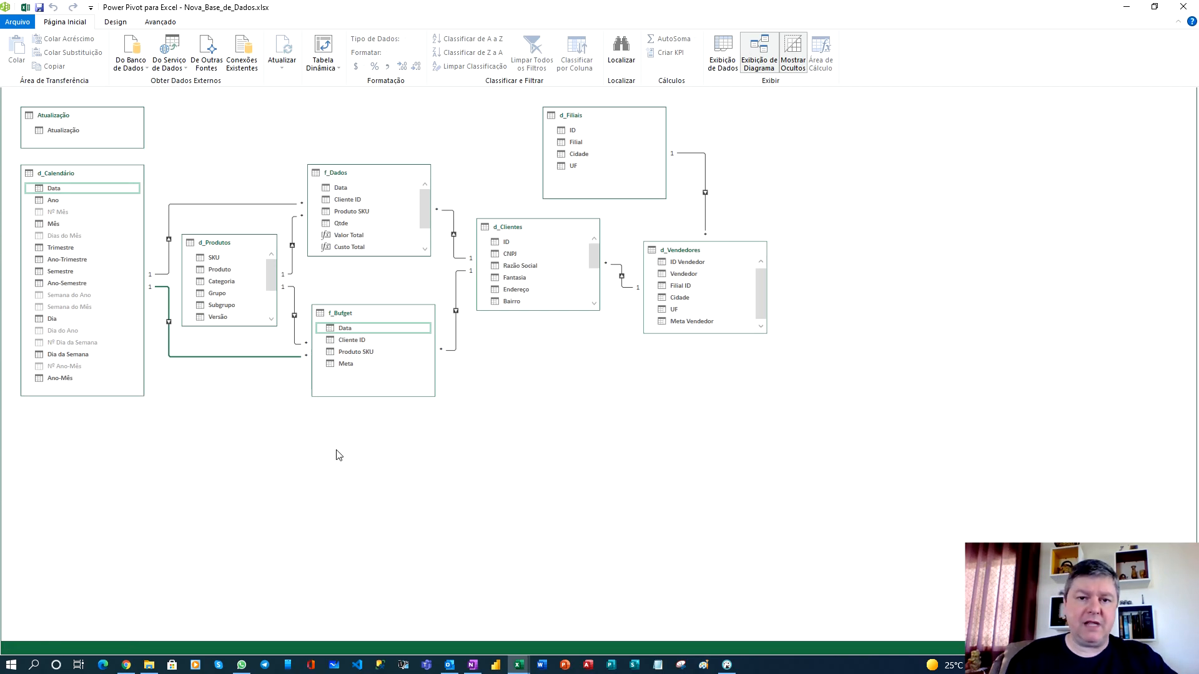
{"action": "left_click", "coordinate": [732, 62]}
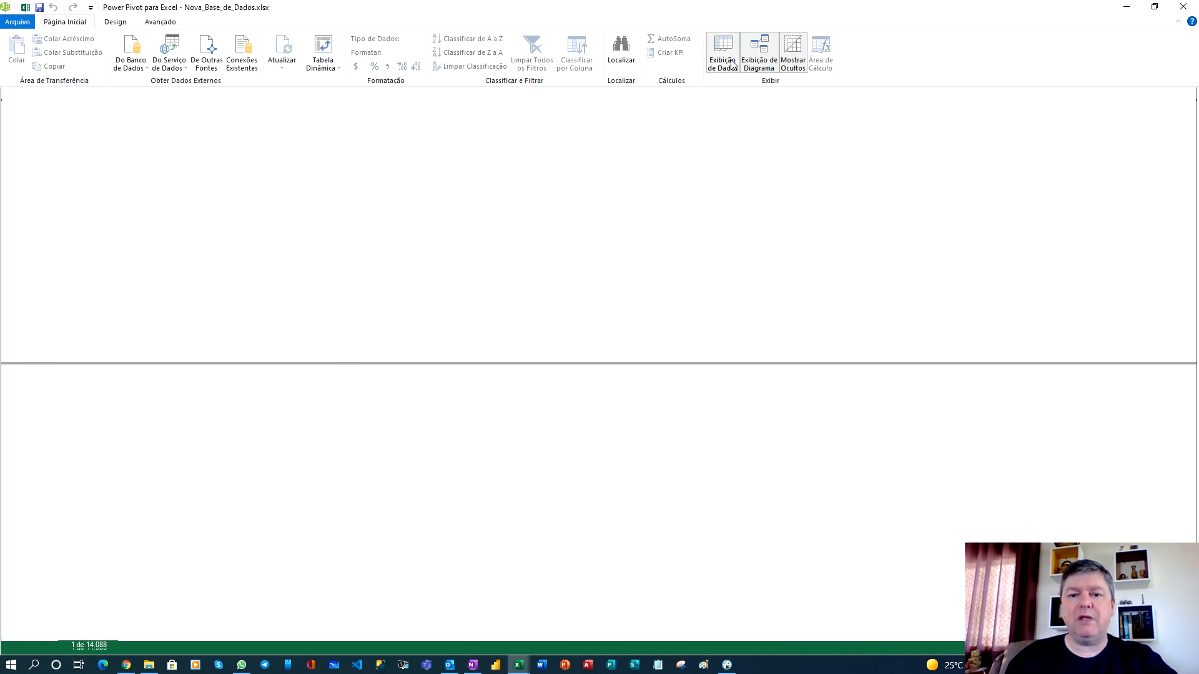
{"action": "left_click", "coordinate": [152, 374]}
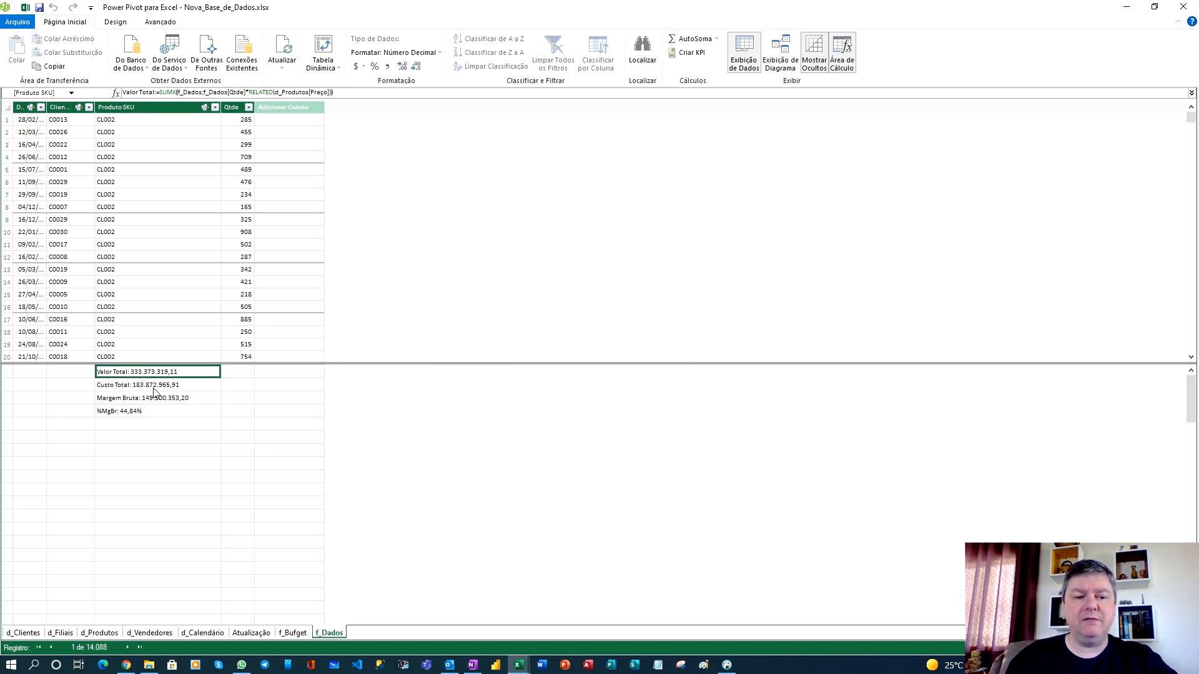
{"action": "left_click", "coordinate": [155, 400]}
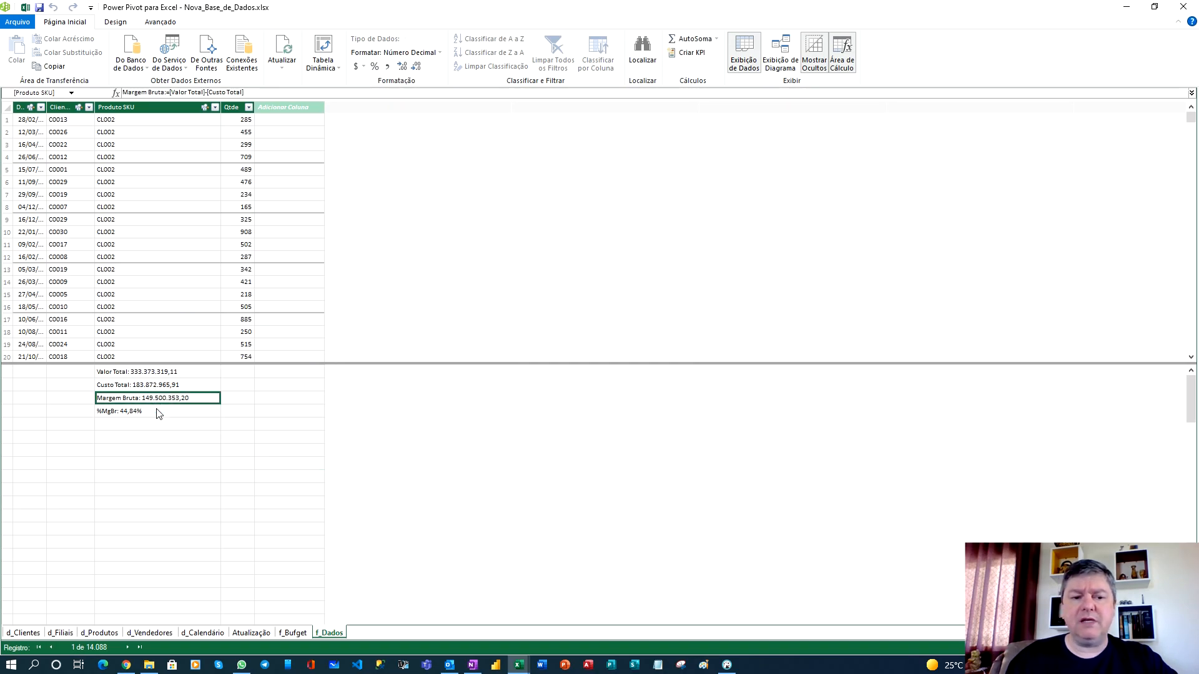
{"action": "left_click", "coordinate": [158, 413]}
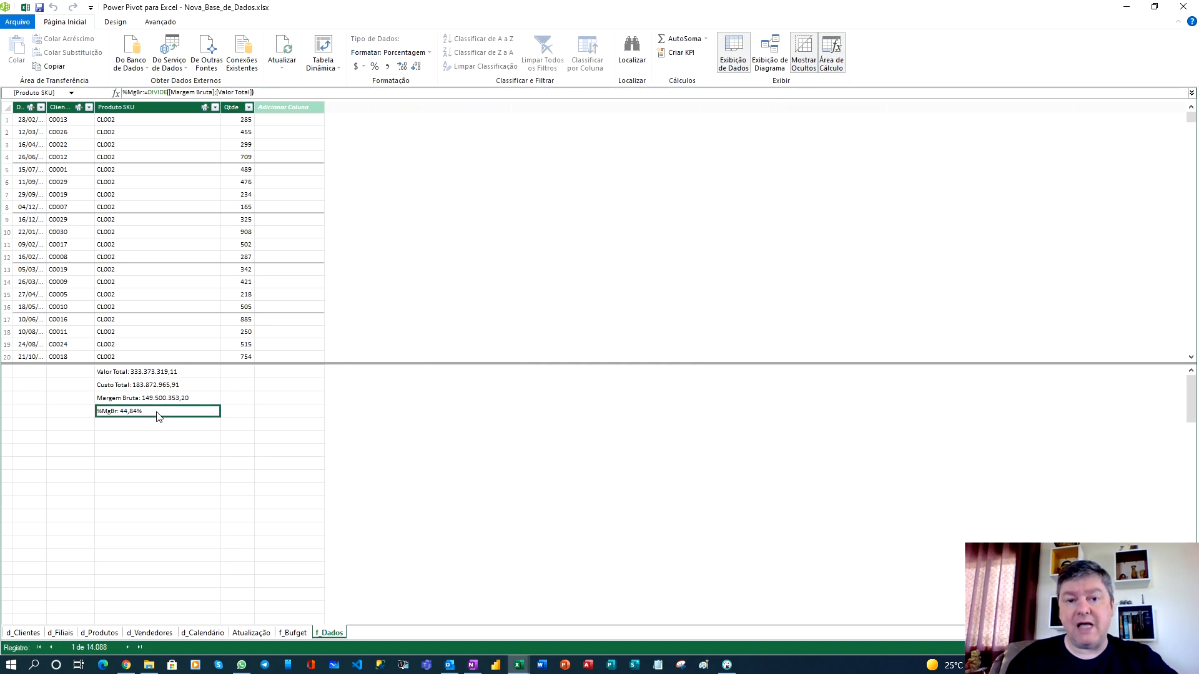
{"action": "left_click", "coordinate": [1183, 7]}
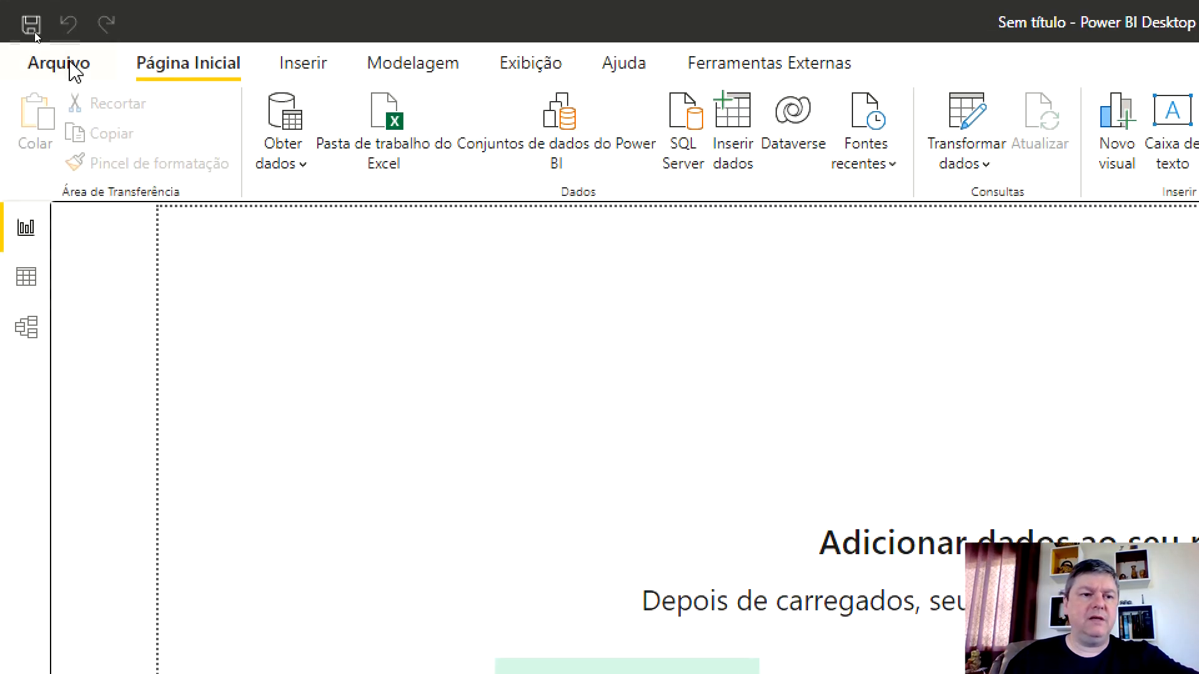
- In Power BI Desktop, try to import the Power Query, Power Pivot and Power View content of Nova_Base_de_Dados.xlsx from OneDrive - Personal > Laboratório
{"action": "left_click", "coordinate": [70, 63]}
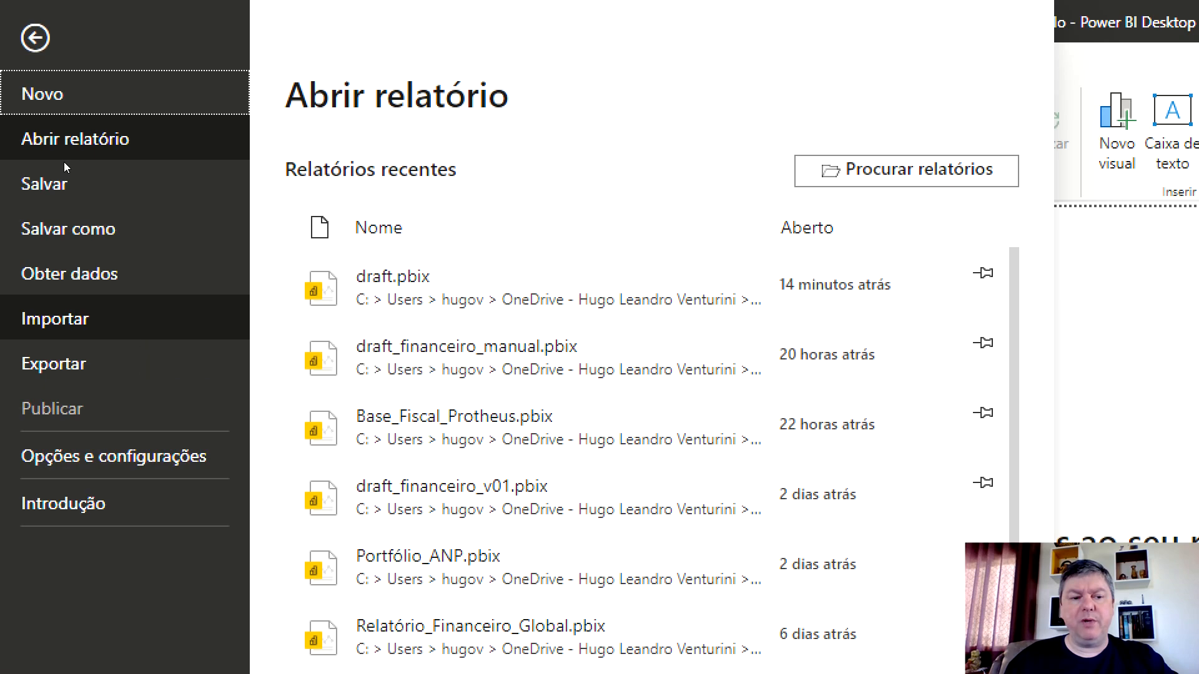
{"action": "left_click", "coordinate": [129, 325]}
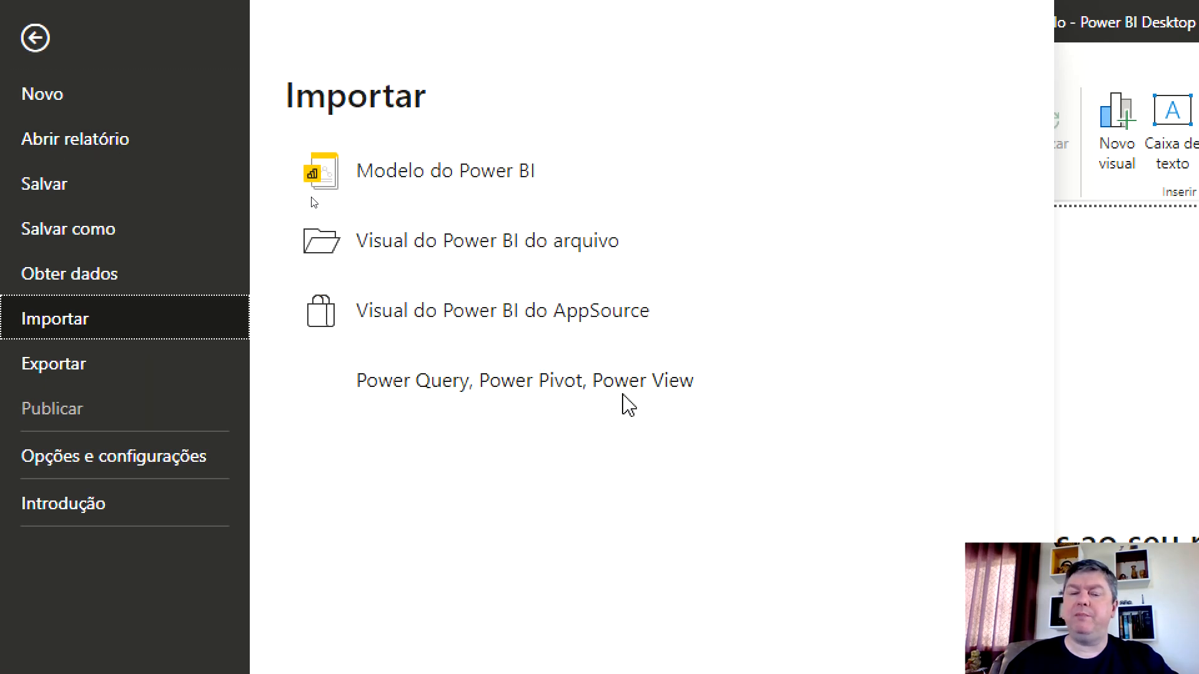
{"action": "left_click", "coordinate": [623, 401]}
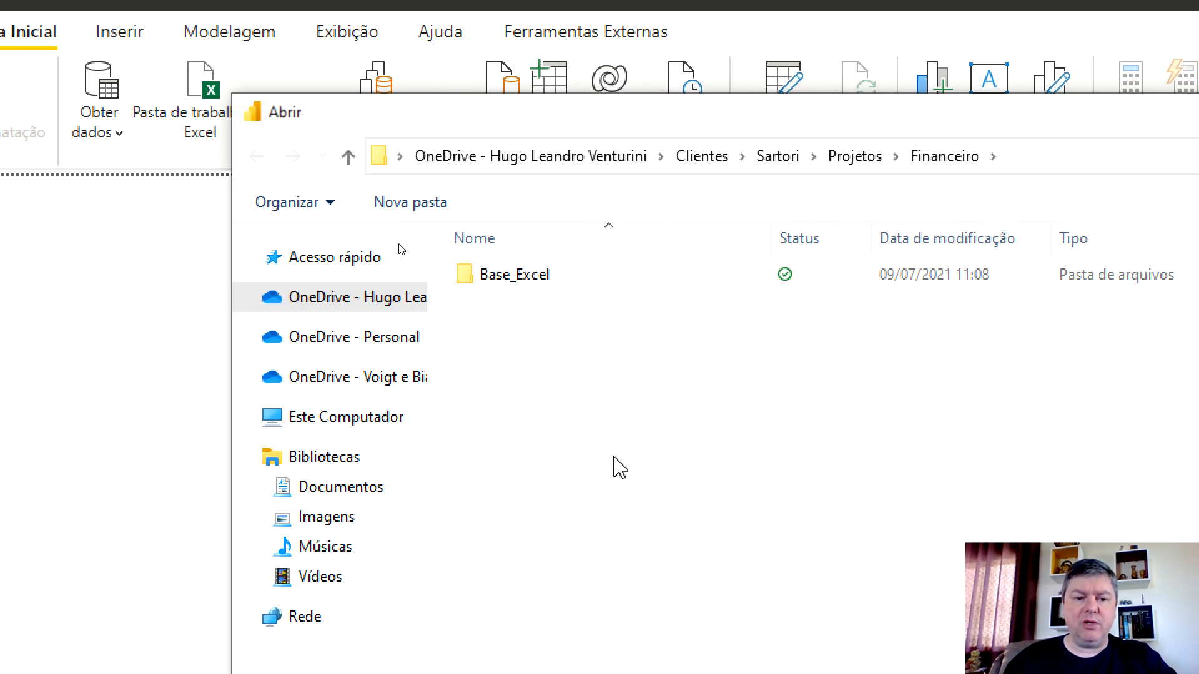
{"action": "left_click", "coordinate": [379, 343]}
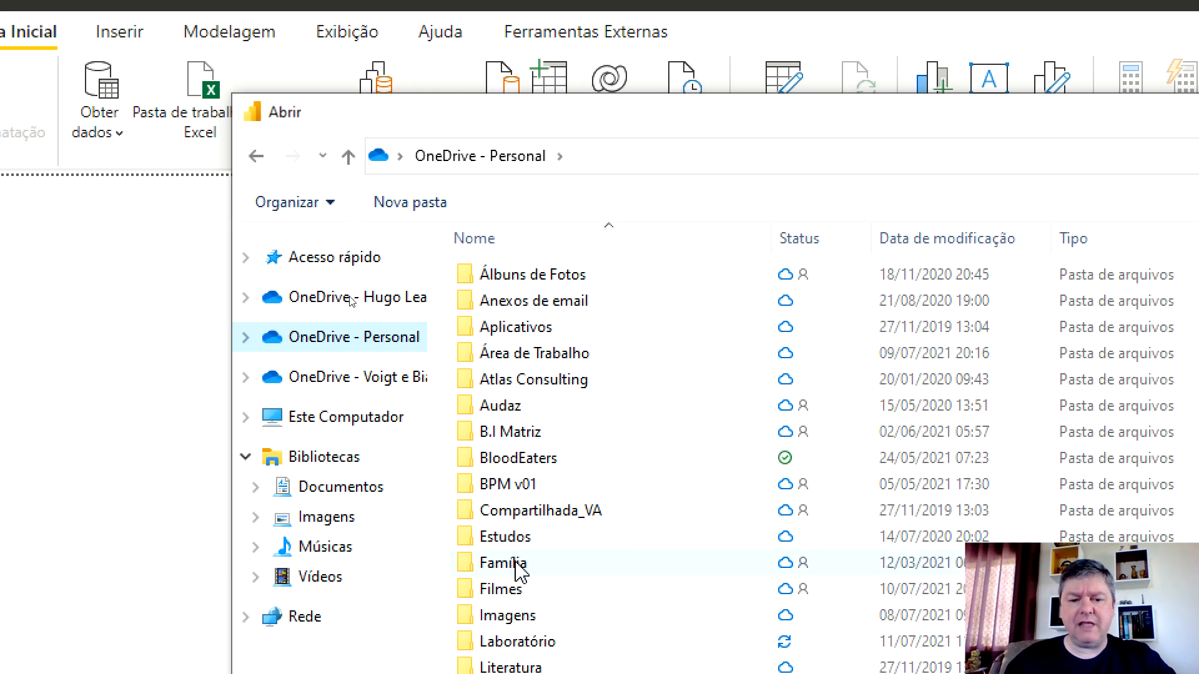
{"action": "double_click", "coordinate": [509, 610]}
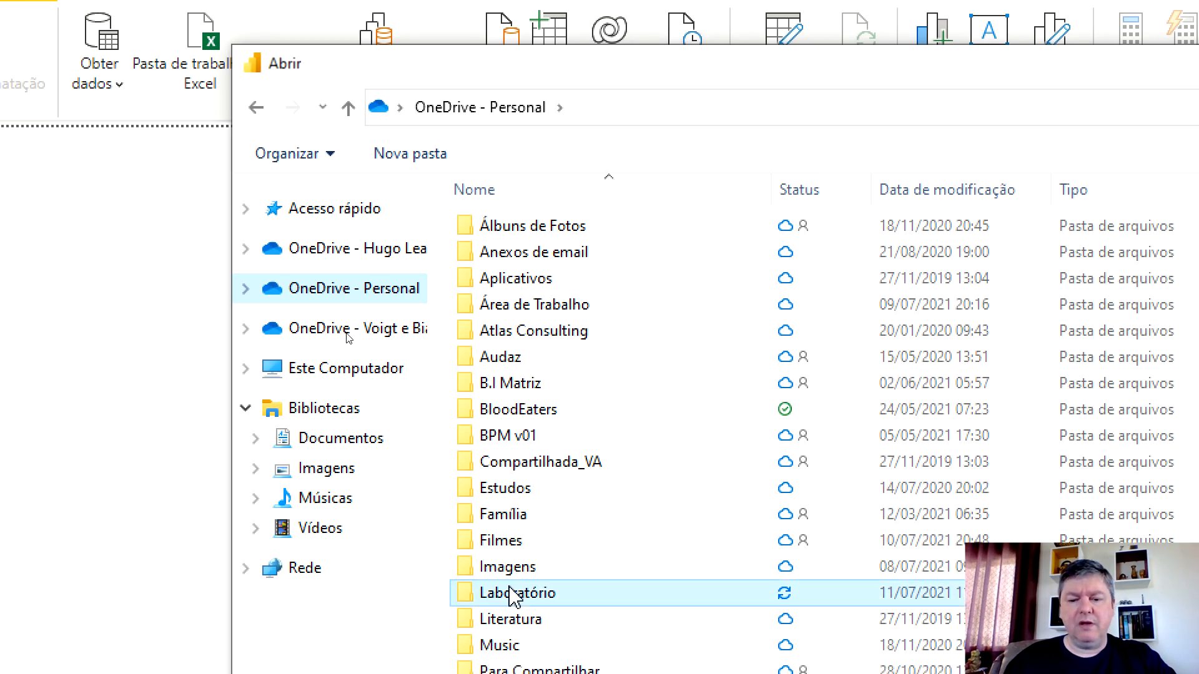
{"action": "left_click", "coordinate": [573, 422]}
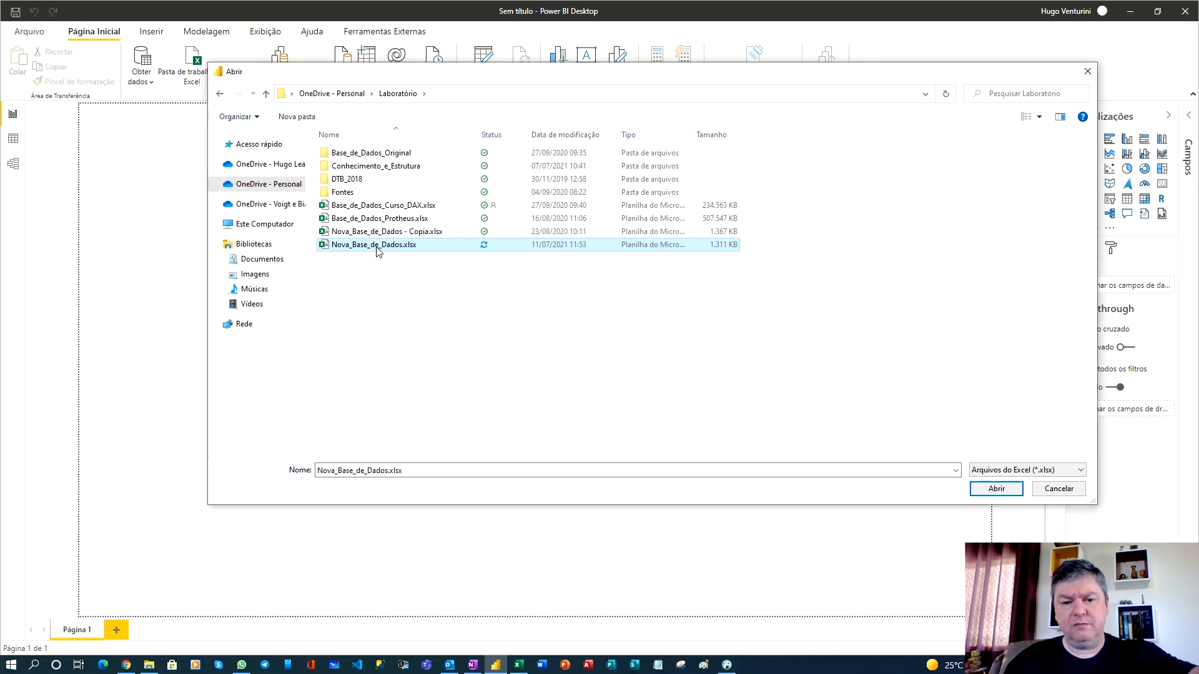
{"action": "left_click", "coordinate": [993, 490]}
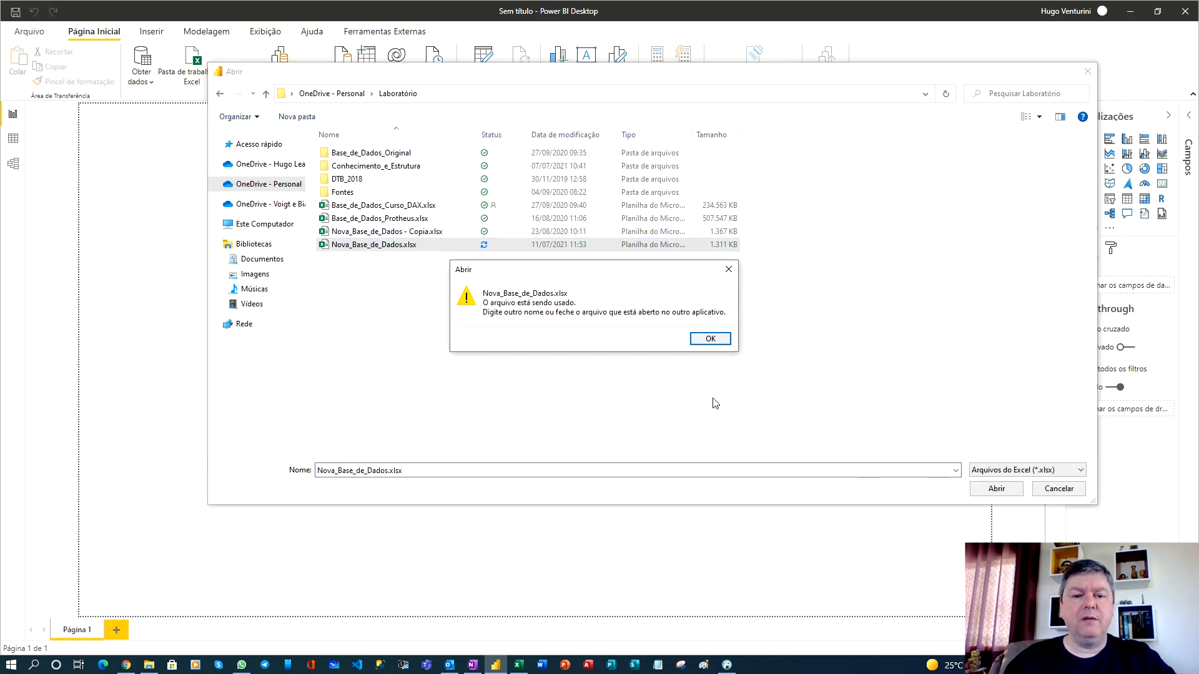
- Switch to Excel, close the Nova_Base_de_Dados workbook, and dismiss the file-in-use warning in Power BI Desktop
{"action": "left_click", "coordinate": [519, 666]}
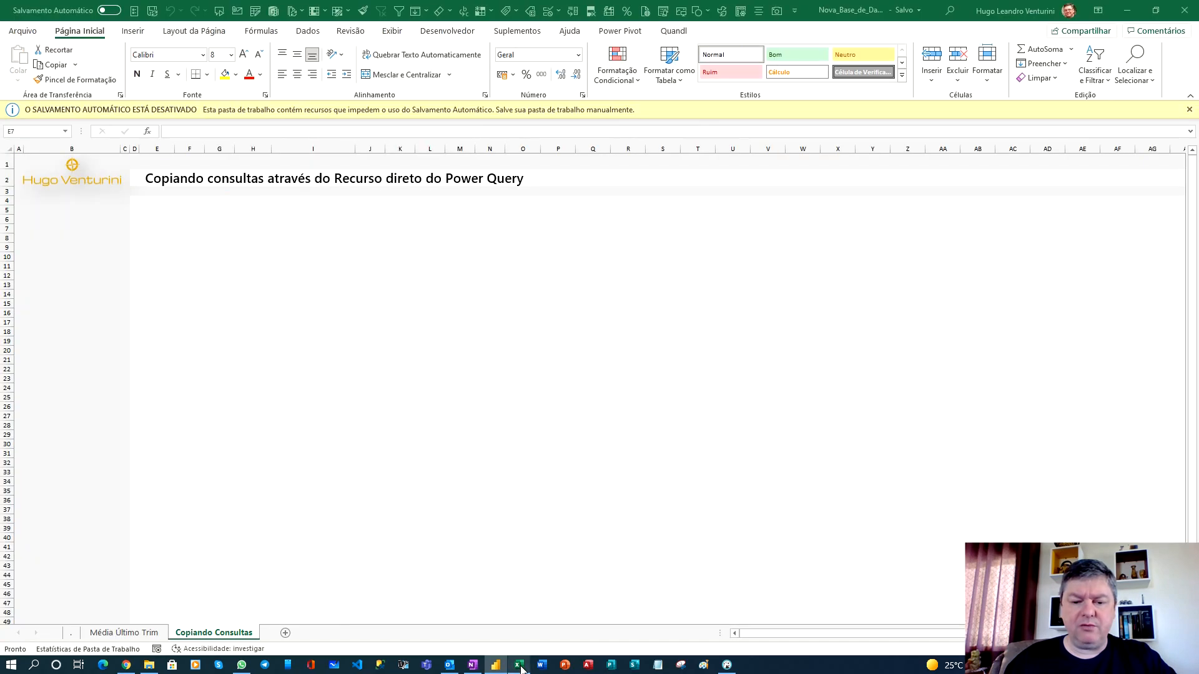
{"action": "left_click", "coordinate": [1189, 11]}
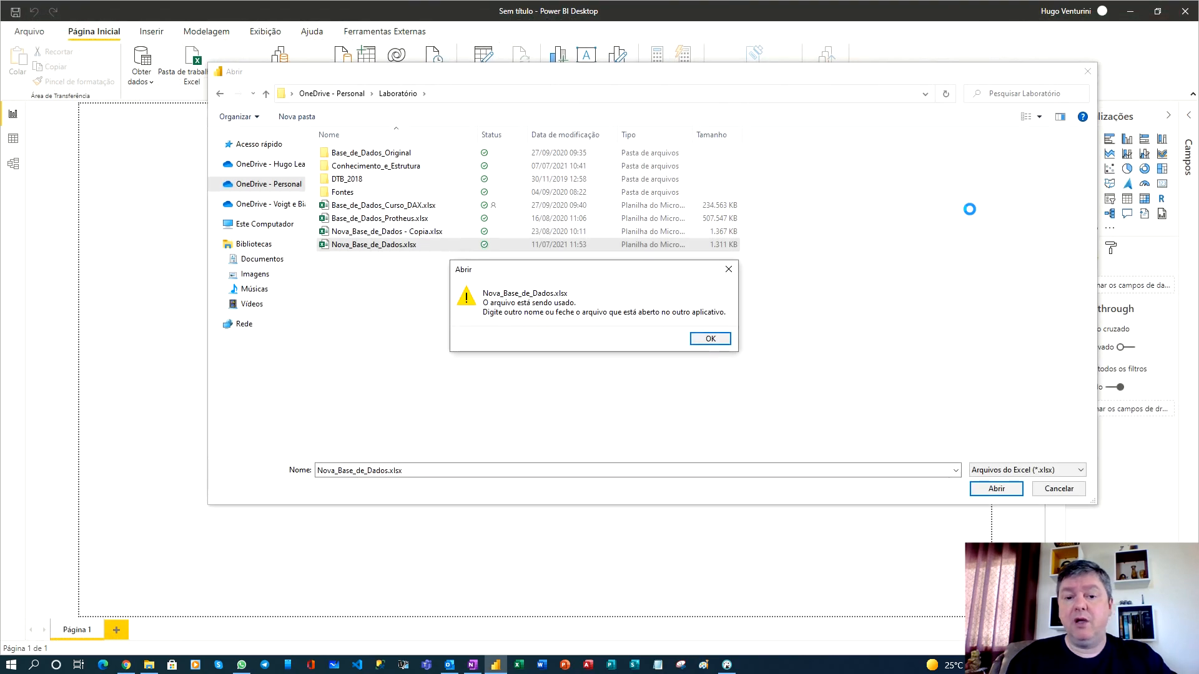
{"action": "left_click", "coordinate": [710, 338]}
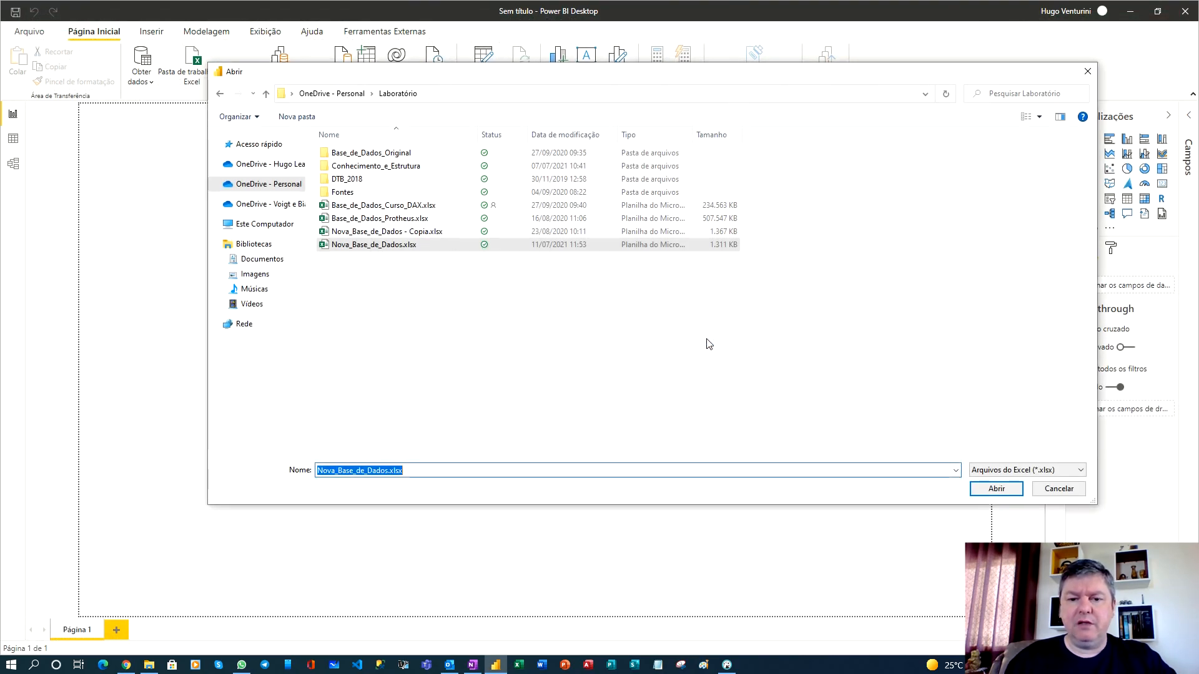
- Open Nova_Base_de_Dados.xlsx for import and start migrating the workbook content
{"action": "left_click", "coordinate": [493, 319]}
{"action": "left_click", "coordinate": [388, 248]}
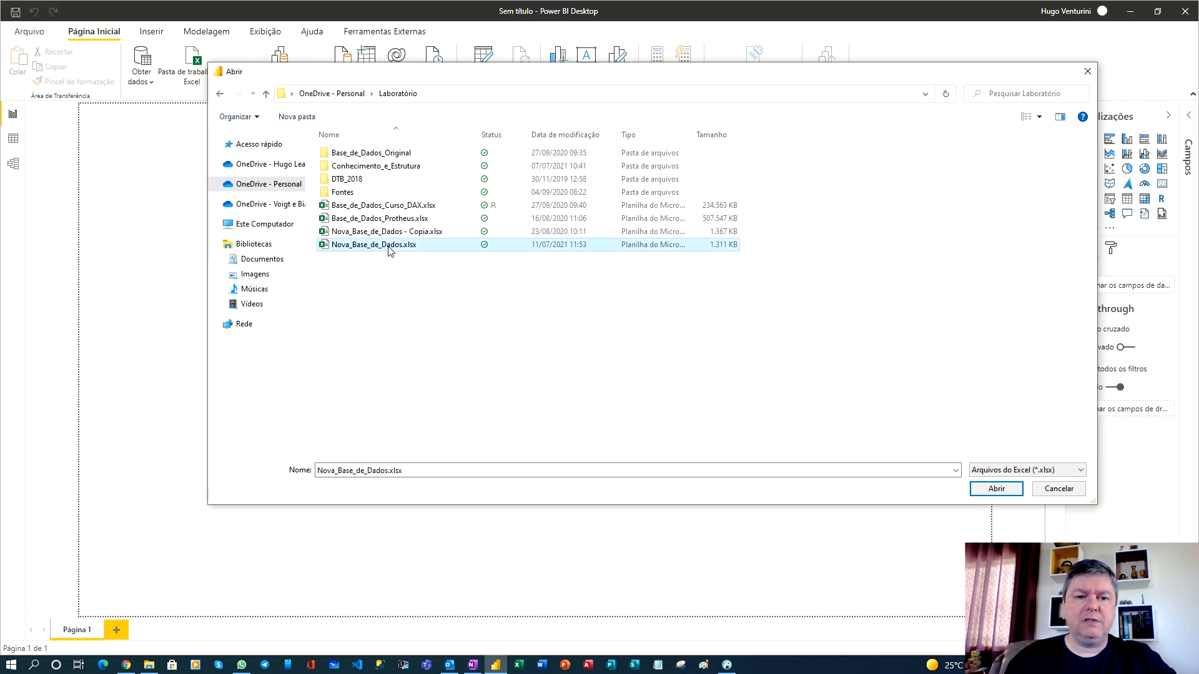
{"action": "left_click", "coordinate": [388, 248]}
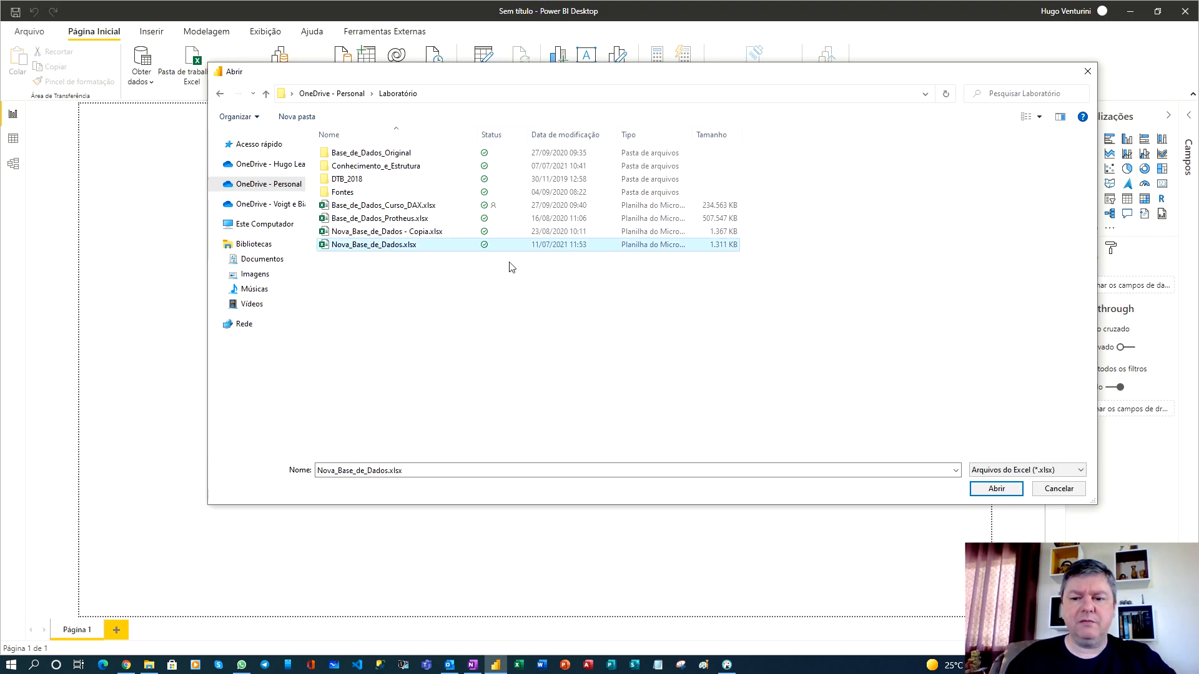
{"action": "left_click", "coordinate": [981, 491]}
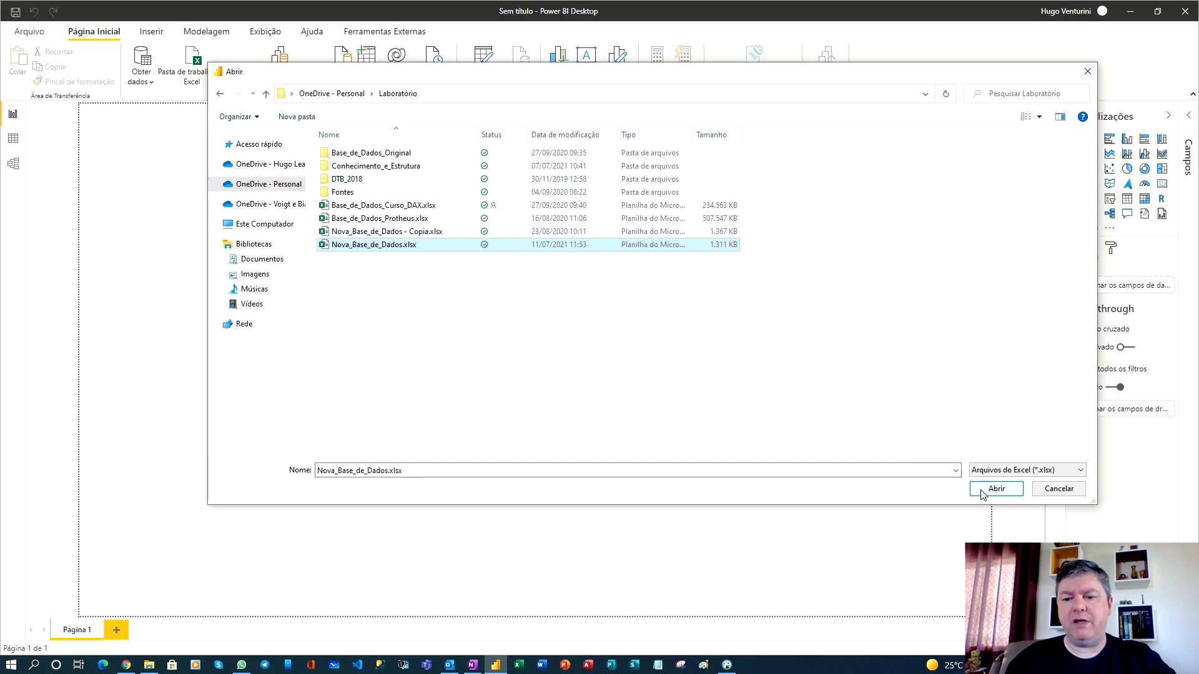
{"action": "left_click", "coordinate": [996, 489]}
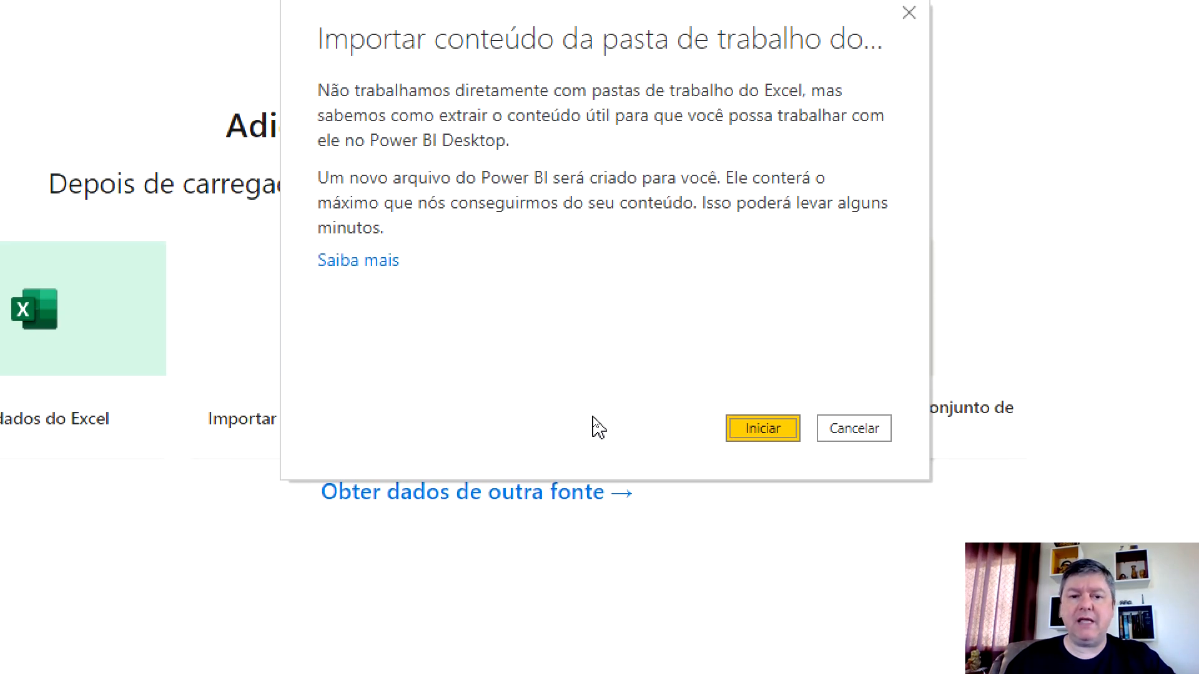
{"action": "left_click", "coordinate": [776, 431]}
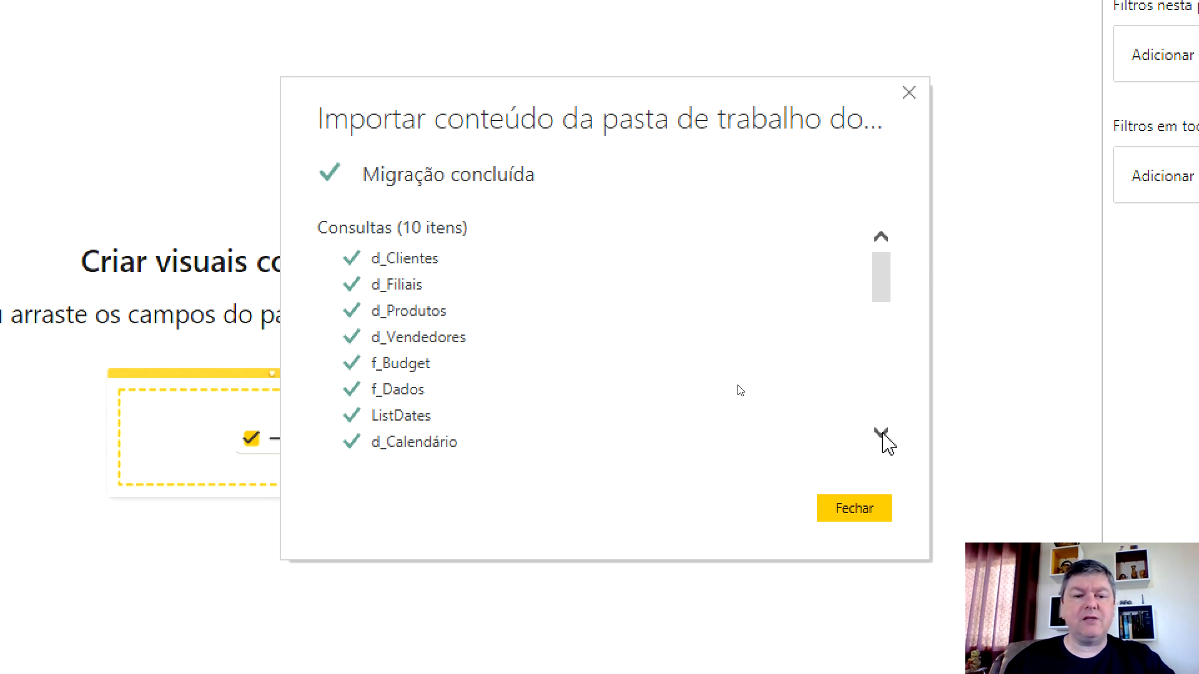
- Review the migration summary's queries, data model tables, and KPIs and measures down to its end, and close it
{"action": "left_click", "coordinate": [880, 432]}
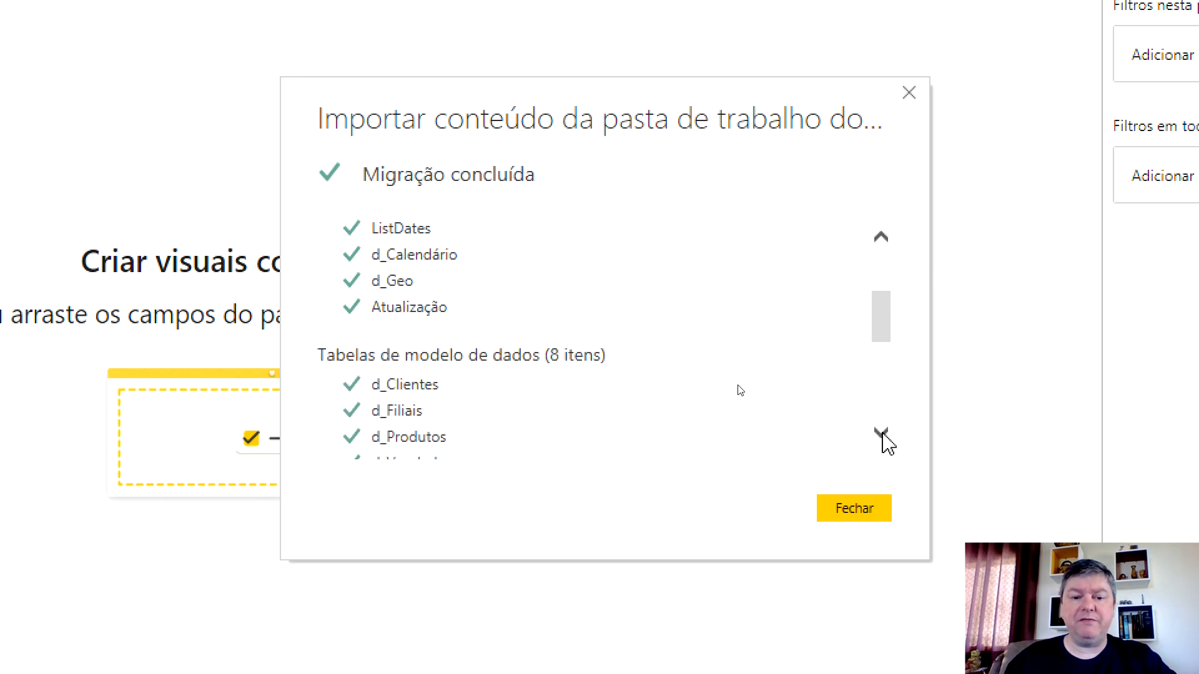
{"action": "left_click", "coordinate": [882, 434]}
{"action": "left_click", "coordinate": [882, 434]}
{"action": "left_click", "coordinate": [881, 434]}
{"action": "left_click", "coordinate": [882, 434]}
{"action": "left_click", "coordinate": [881, 434]}
{"action": "left_click", "coordinate": [881, 434]}
{"action": "left_click", "coordinate": [882, 434]}
{"action": "left_click", "coordinate": [882, 434]}
{"action": "left_click", "coordinate": [882, 434]}
{"action": "left_click", "coordinate": [882, 433]}
{"action": "left_click", "coordinate": [881, 434]}
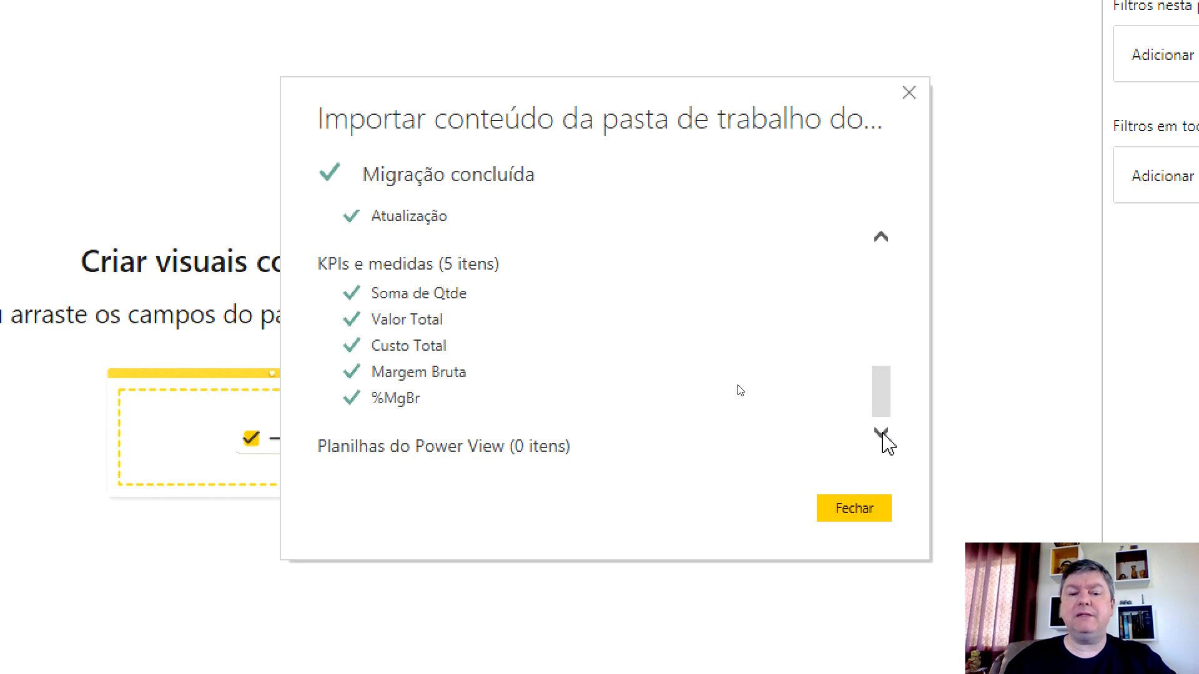
{"action": "left_click", "coordinate": [840, 514]}
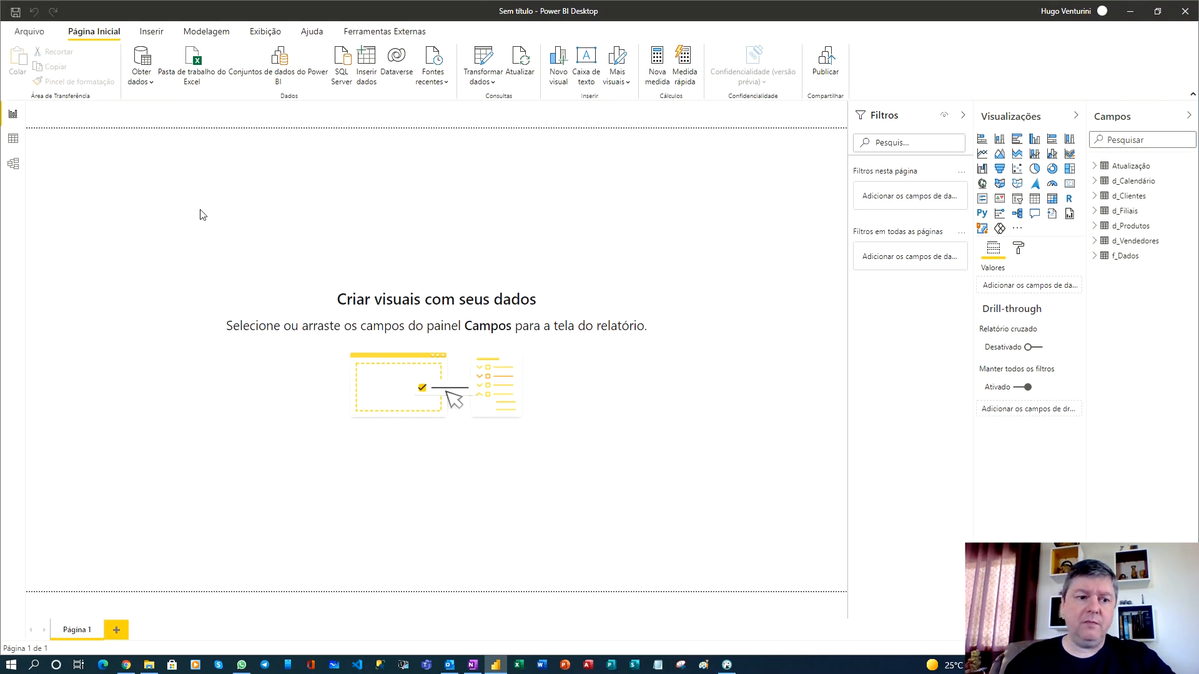
- In the model view, turn on showing the database in the card header and pinning related fields to the top of the card
{"action": "left_click", "coordinate": [14, 165]}
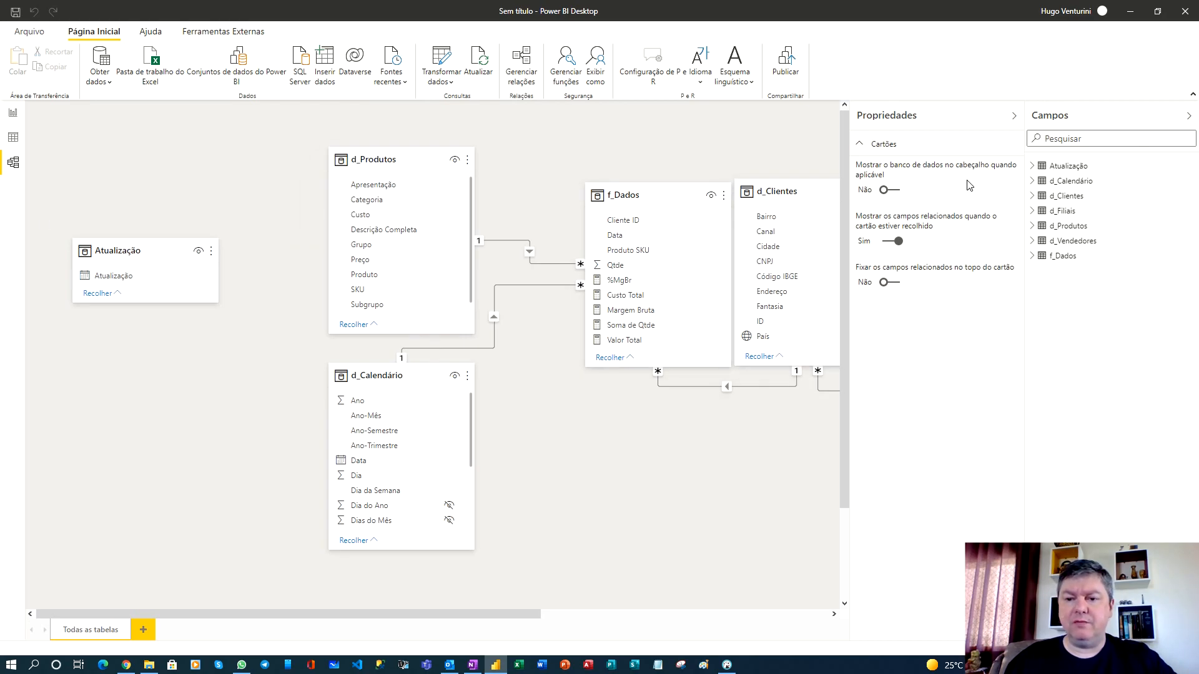
{"action": "left_click", "coordinate": [889, 191]}
{"action": "left_click", "coordinate": [893, 282]}
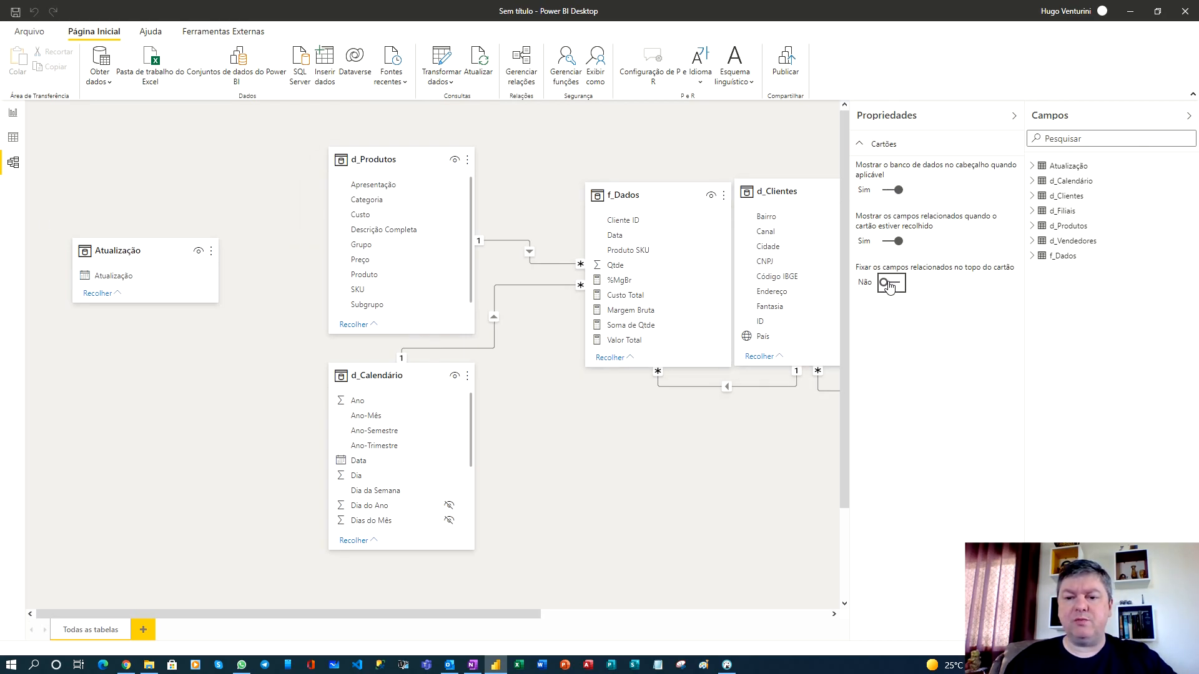
- Collapse the Properties and Fields panes and fit the whole relationship diagram to the page
{"action": "left_click", "coordinate": [1013, 116]}
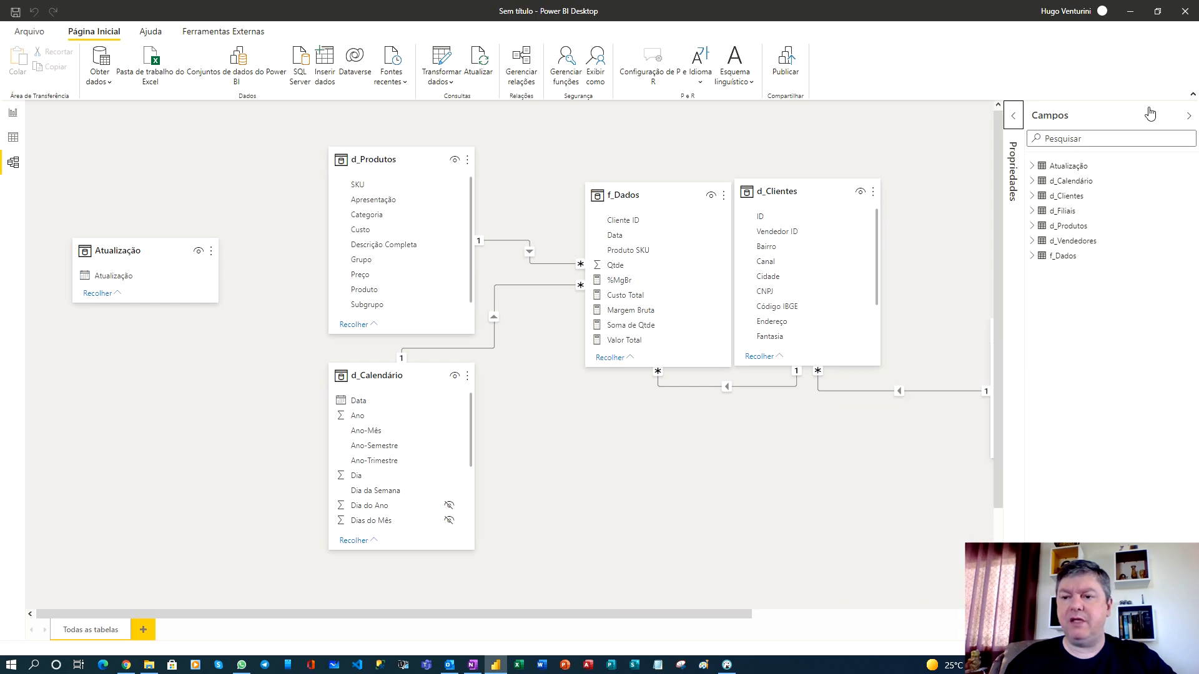
{"action": "left_click", "coordinate": [1188, 116]}
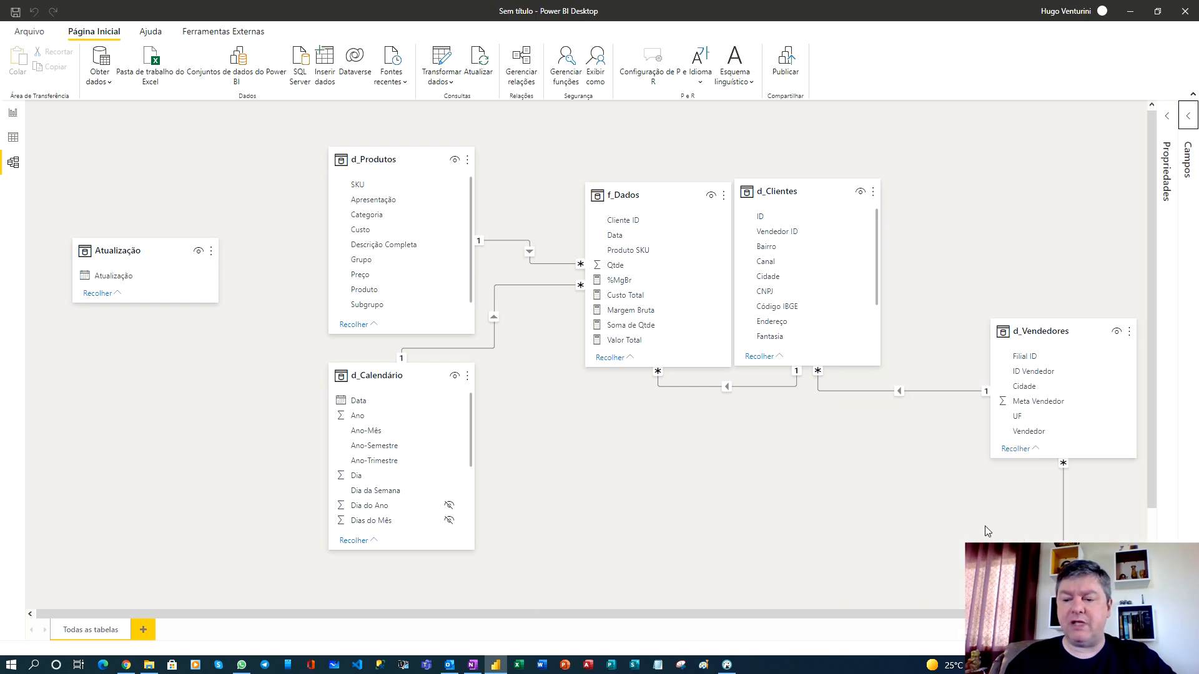
{"action": "left_click", "coordinate": [1188, 648]}
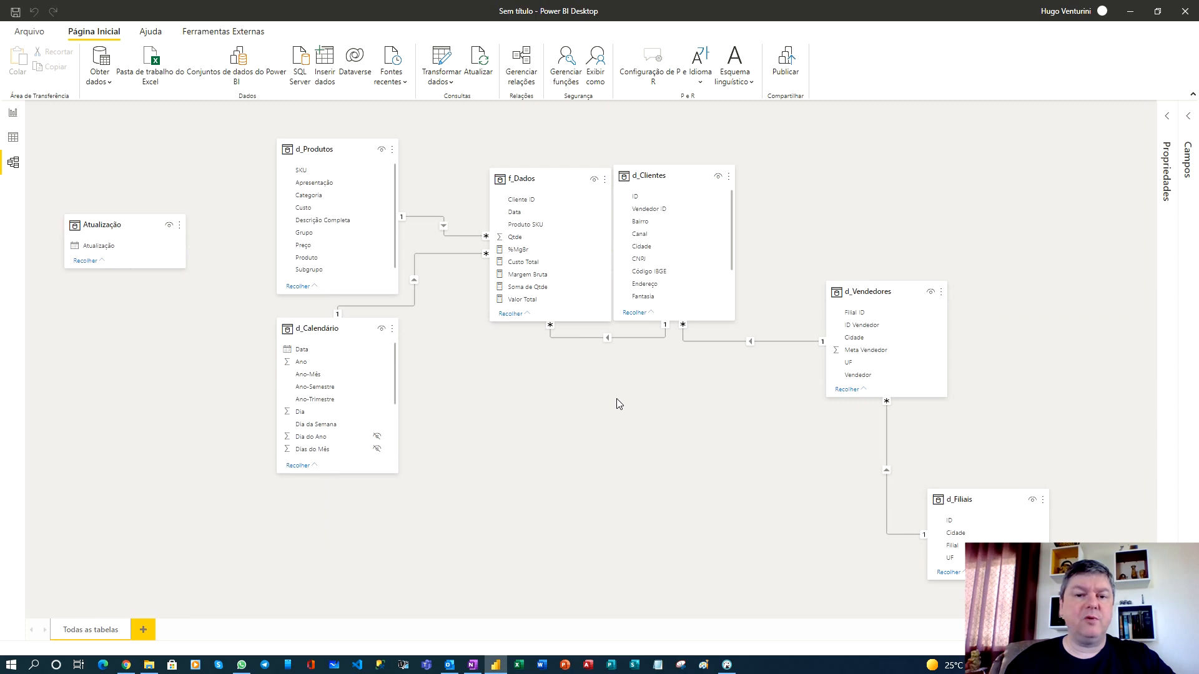
- Return to the report view and examine the DAX formulas of the %MgBr and Custo Total measures in f_Dados
{"action": "left_click", "coordinate": [12, 114]}
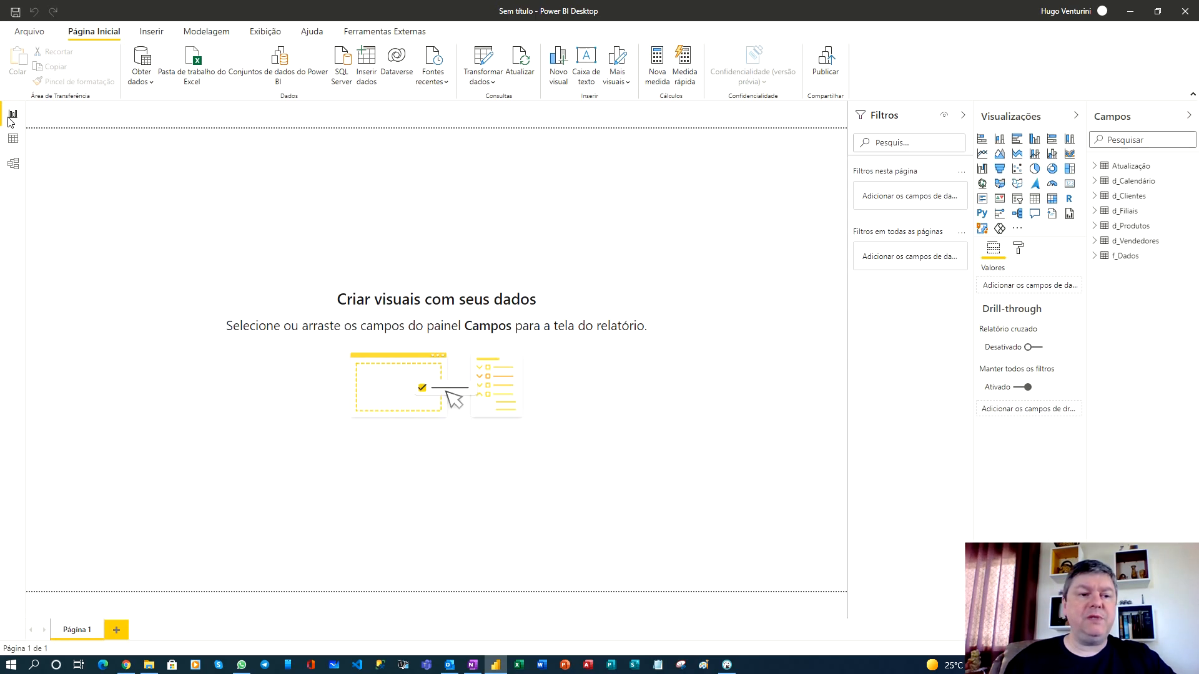
{"action": "left_click", "coordinate": [1094, 256]}
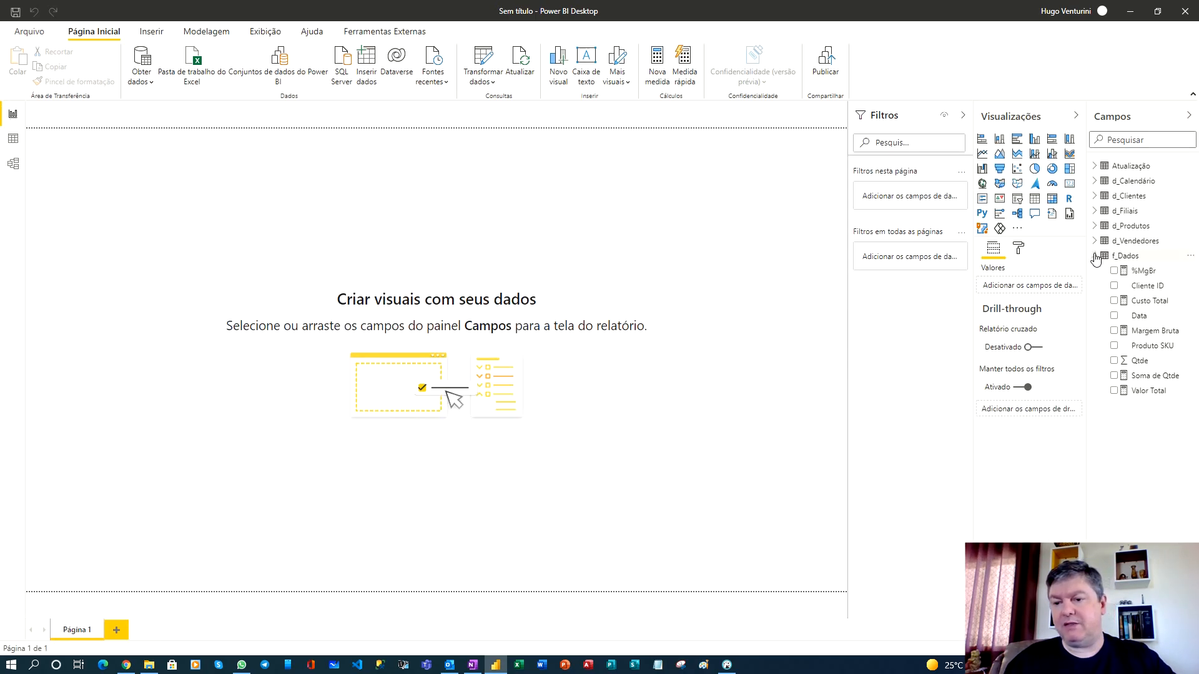
{"action": "left_click", "coordinate": [1143, 272]}
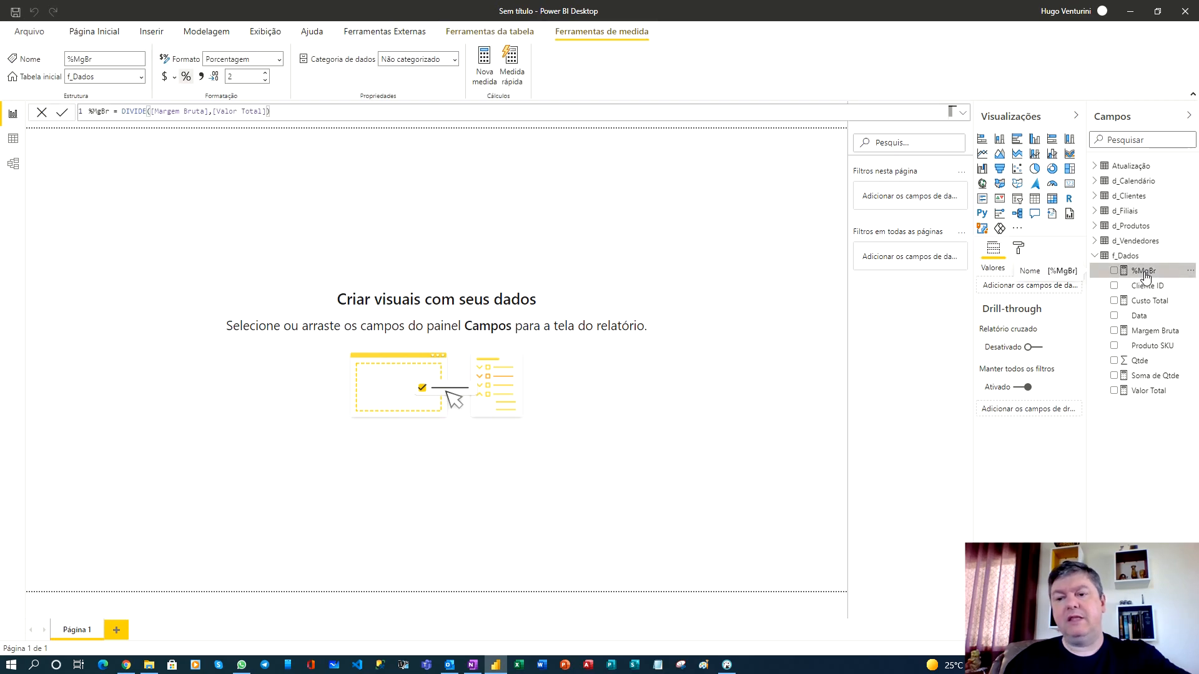
{"action": "left_click", "coordinate": [1148, 301]}
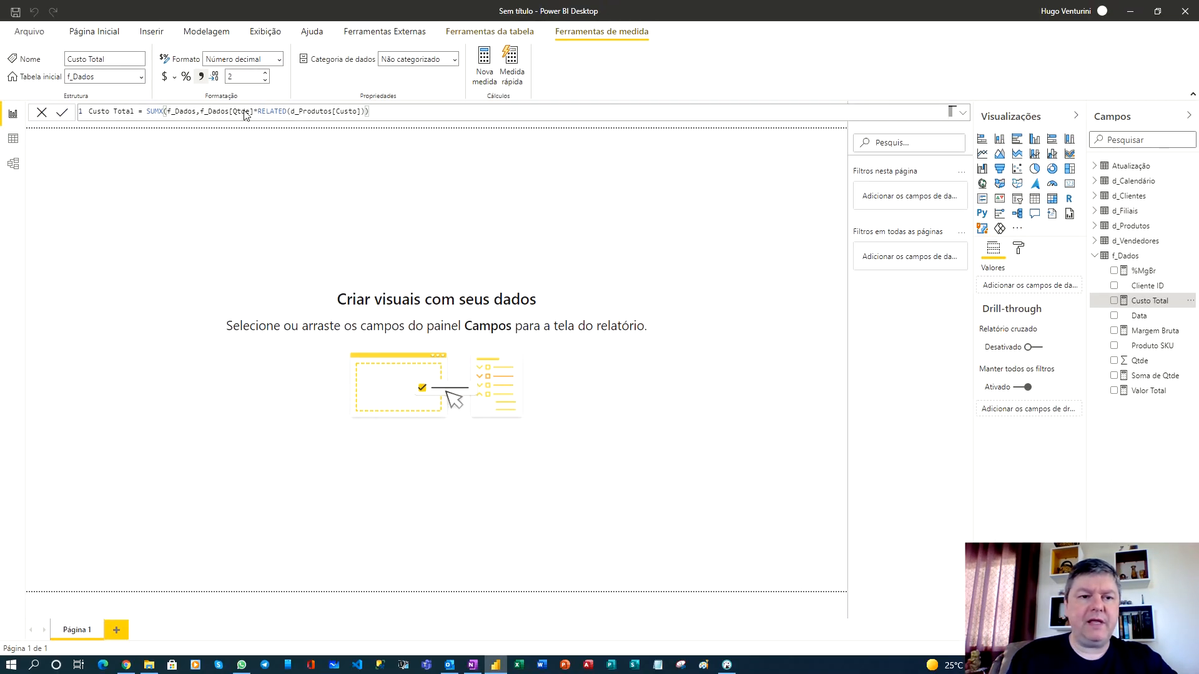
{"action": "left_click", "coordinate": [112, 32]}
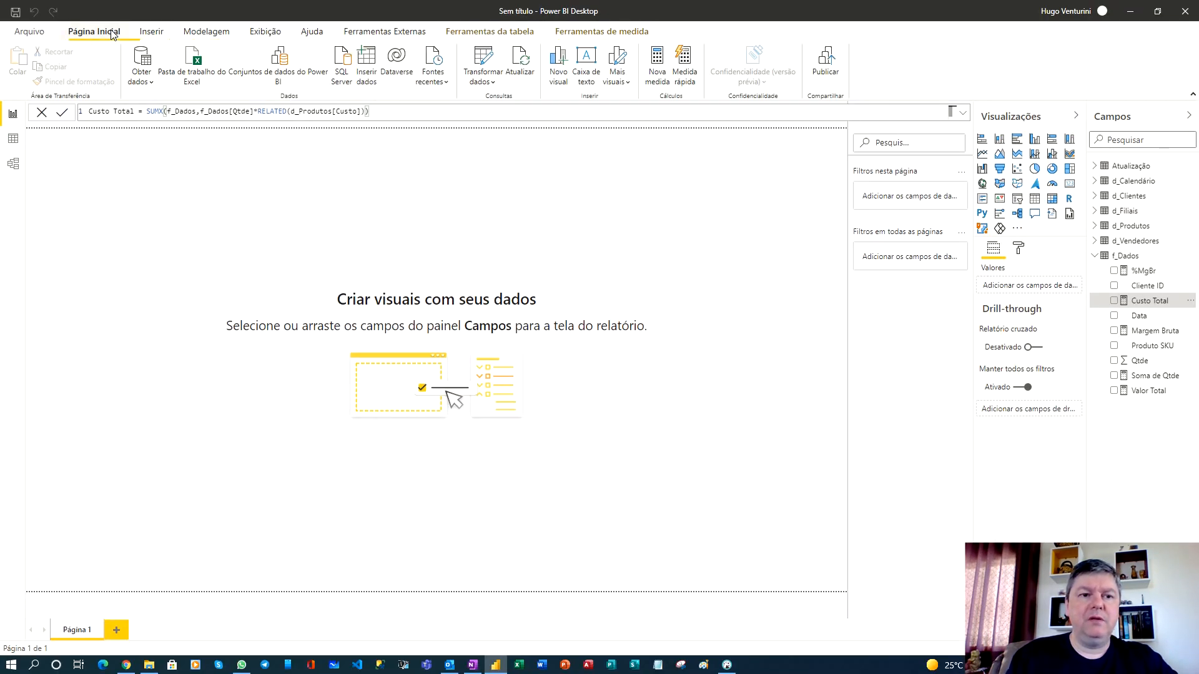
- Look over the imported query groups in the Power Query editor, and close it with the changes applied
{"action": "left_click", "coordinate": [484, 61]}
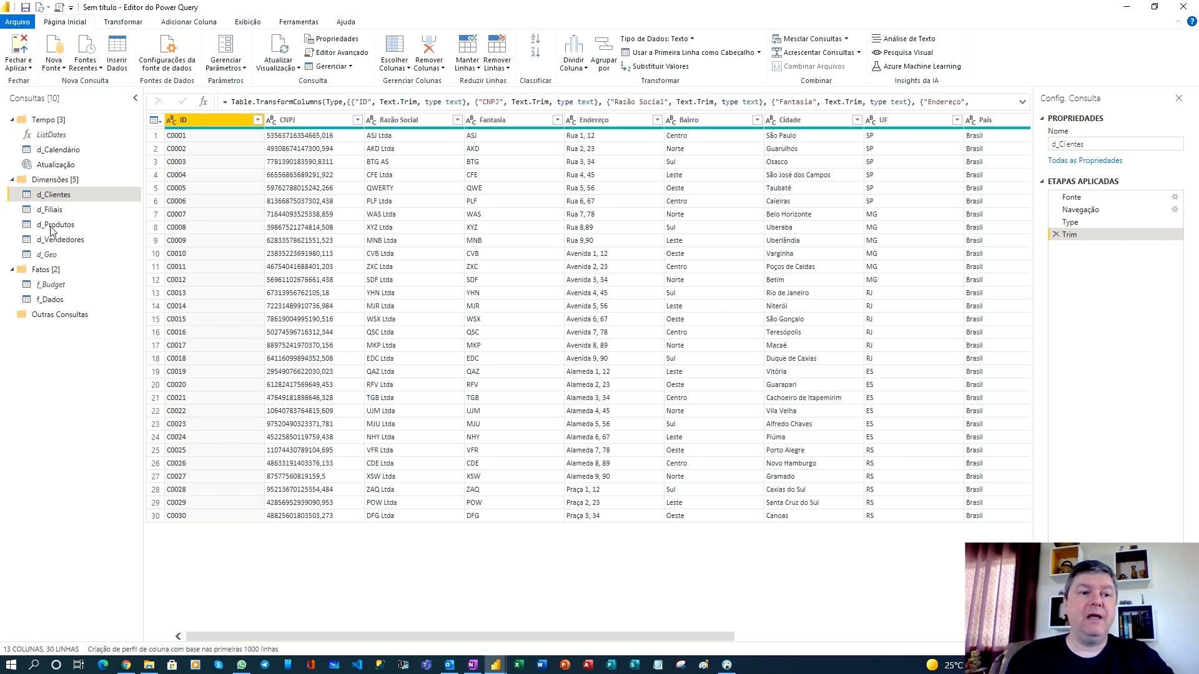
{"action": "left_click", "coordinate": [20, 45]}
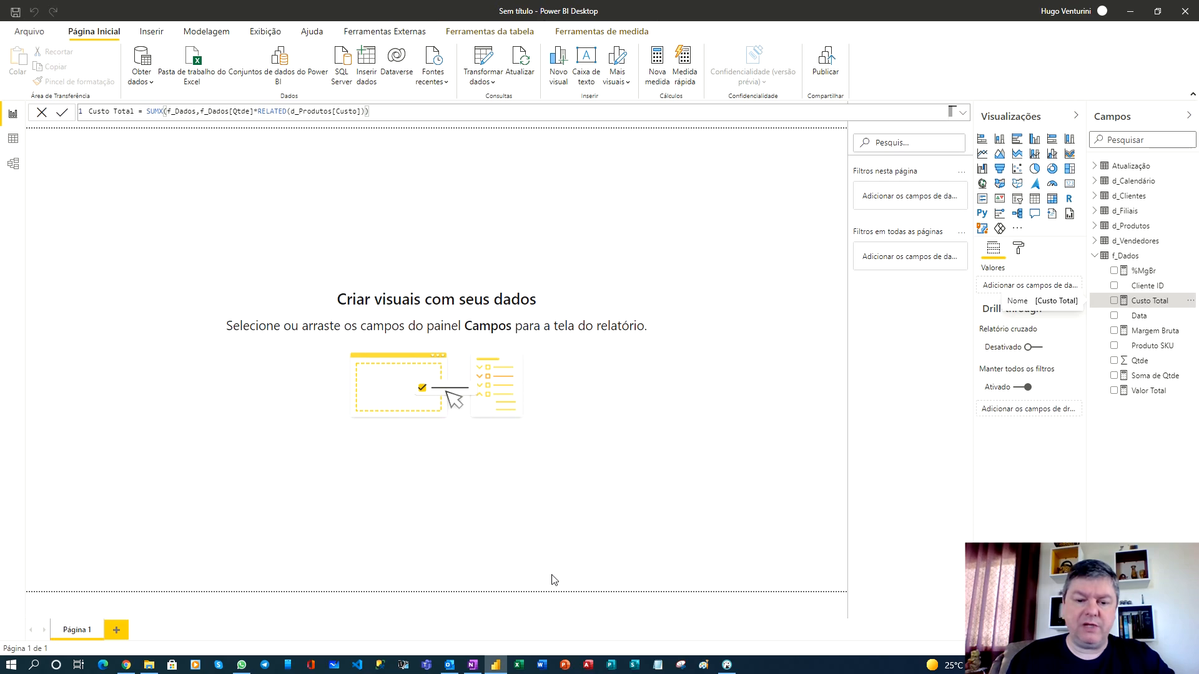
- Switch to Excel, create a blank workbook and open its Power Query editor
{"action": "left_click", "coordinate": [519, 665]}
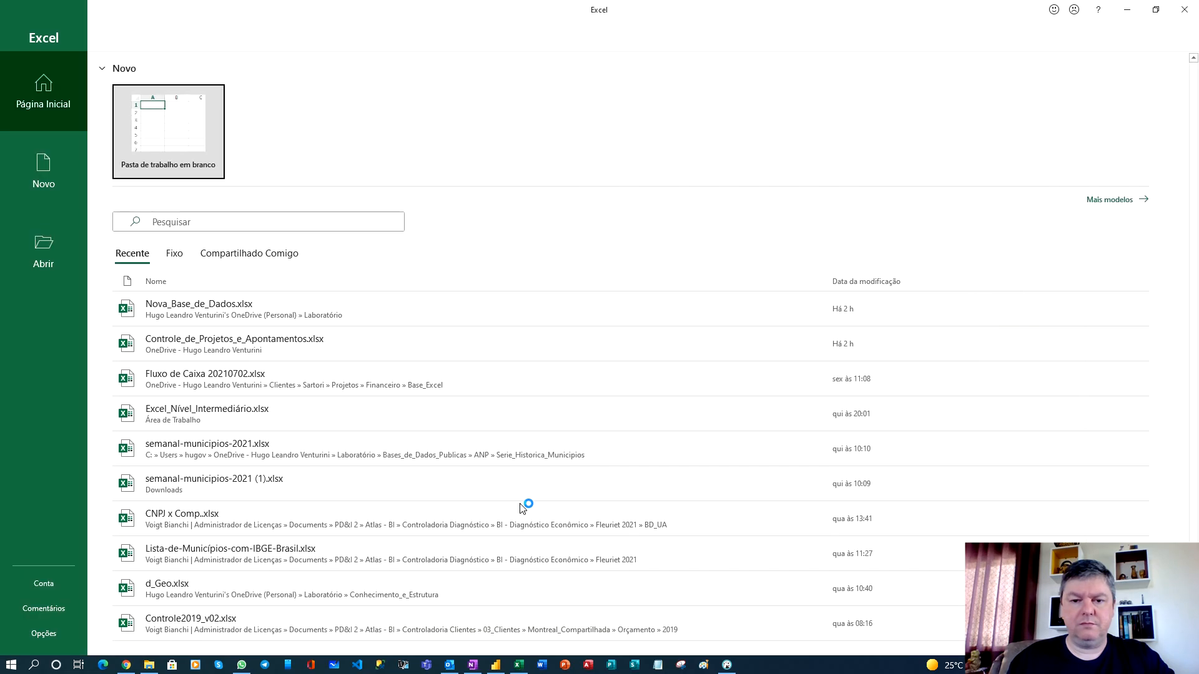
{"action": "left_click", "coordinate": [174, 127]}
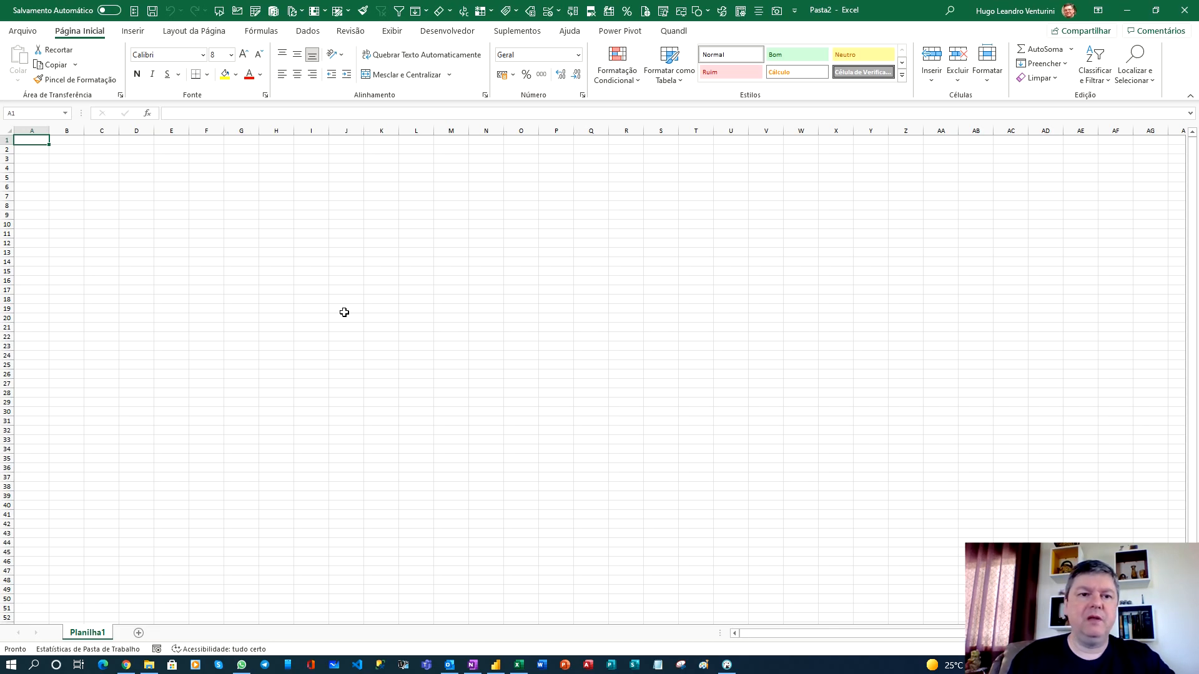
{"action": "left_click", "coordinate": [256, 12]}
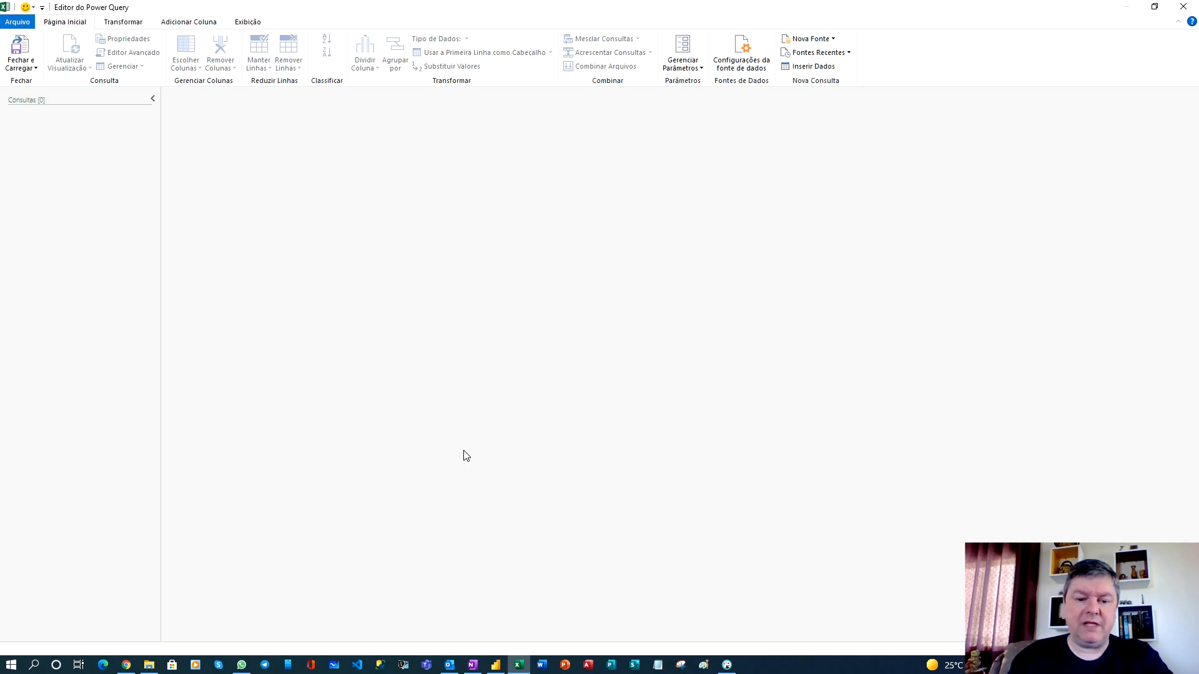
- Switch back to Power BI Desktop, open its Power Query editor and copy the d_Vendedores query from the Dimensões group
{"action": "left_click", "coordinate": [497, 666]}
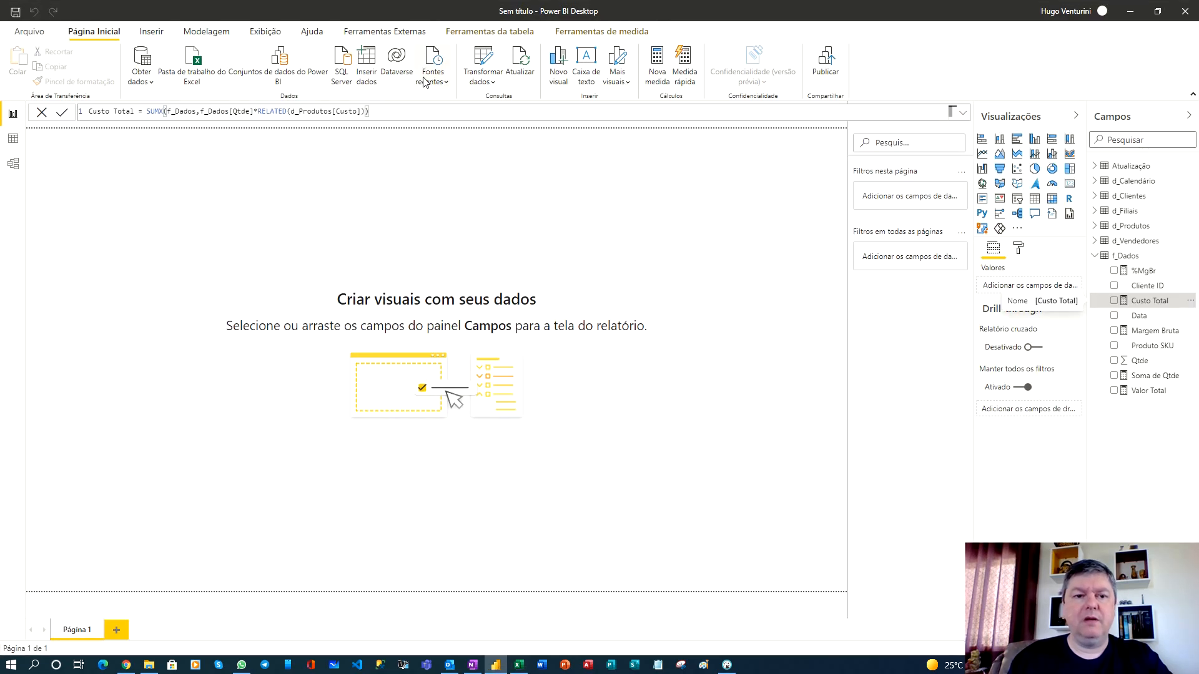
{"action": "left_click", "coordinate": [481, 57]}
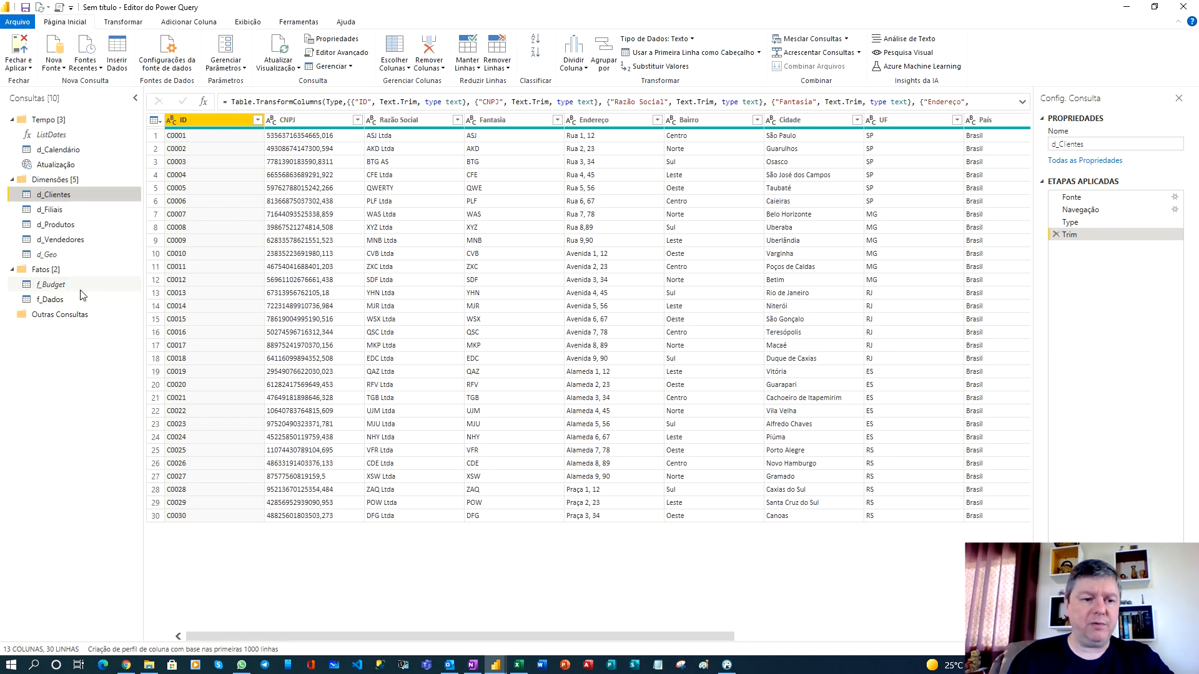
{"action": "left_click", "coordinate": [81, 243]}
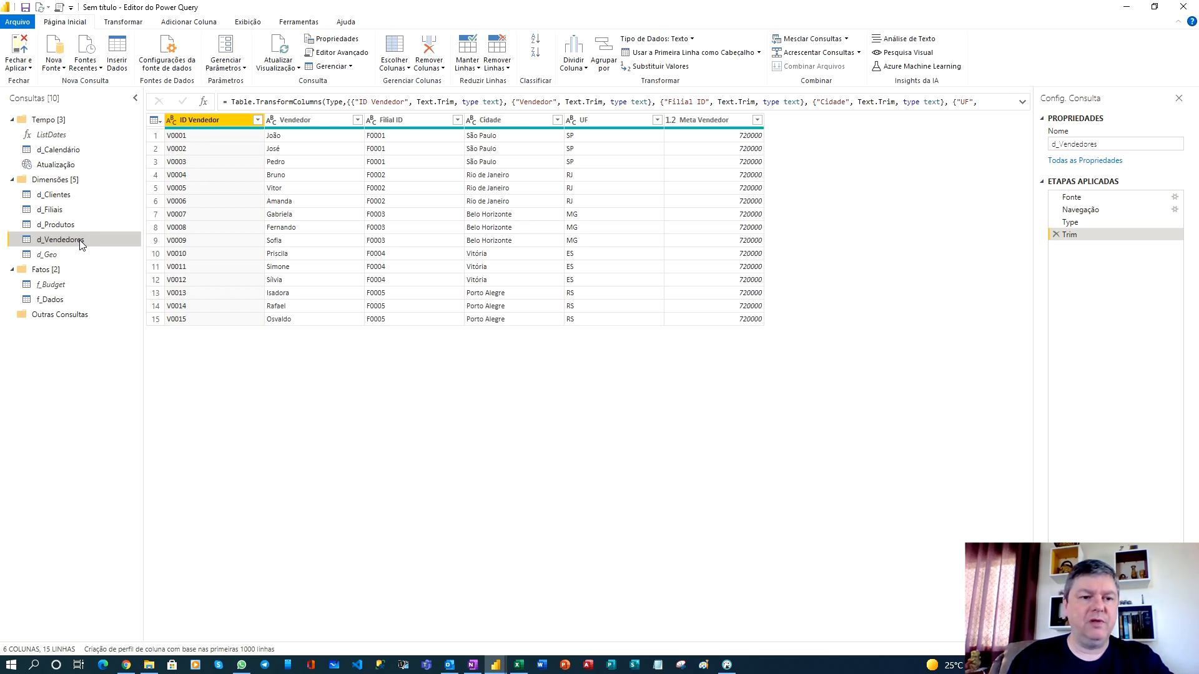
{"action": "right_click", "coordinate": [81, 244]}
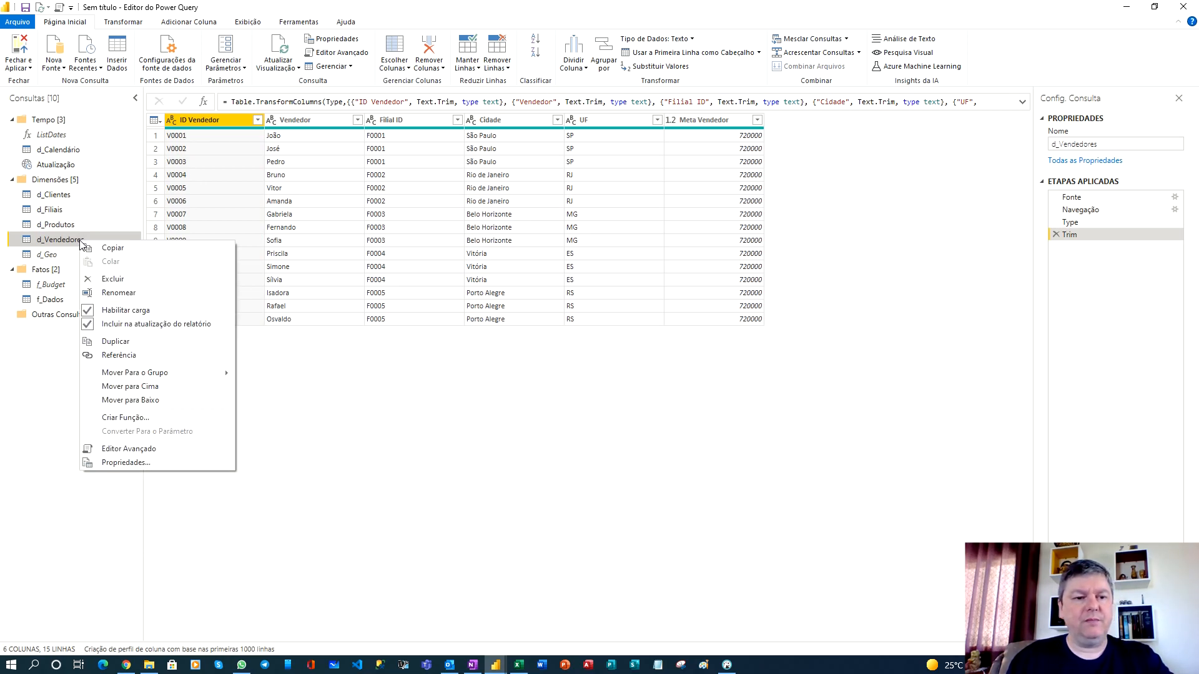
{"action": "left_click", "coordinate": [73, 245]}
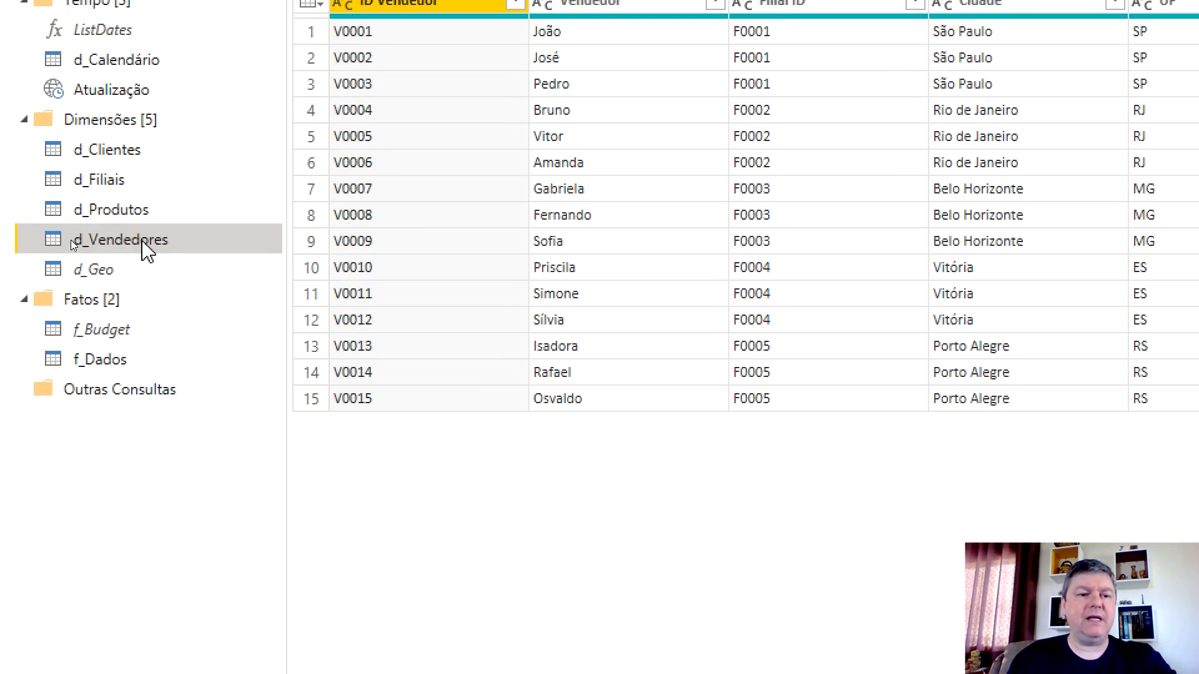
{"action": "right_click", "coordinate": [142, 241]}
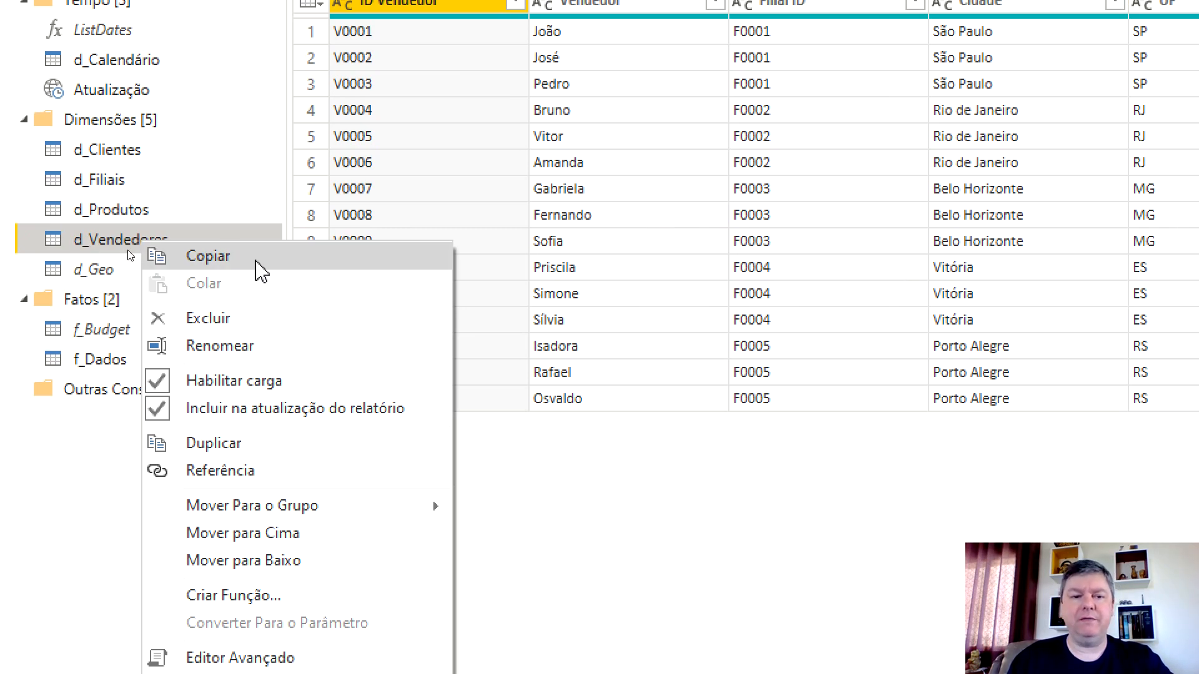
{"action": "left_click", "coordinate": [259, 270]}
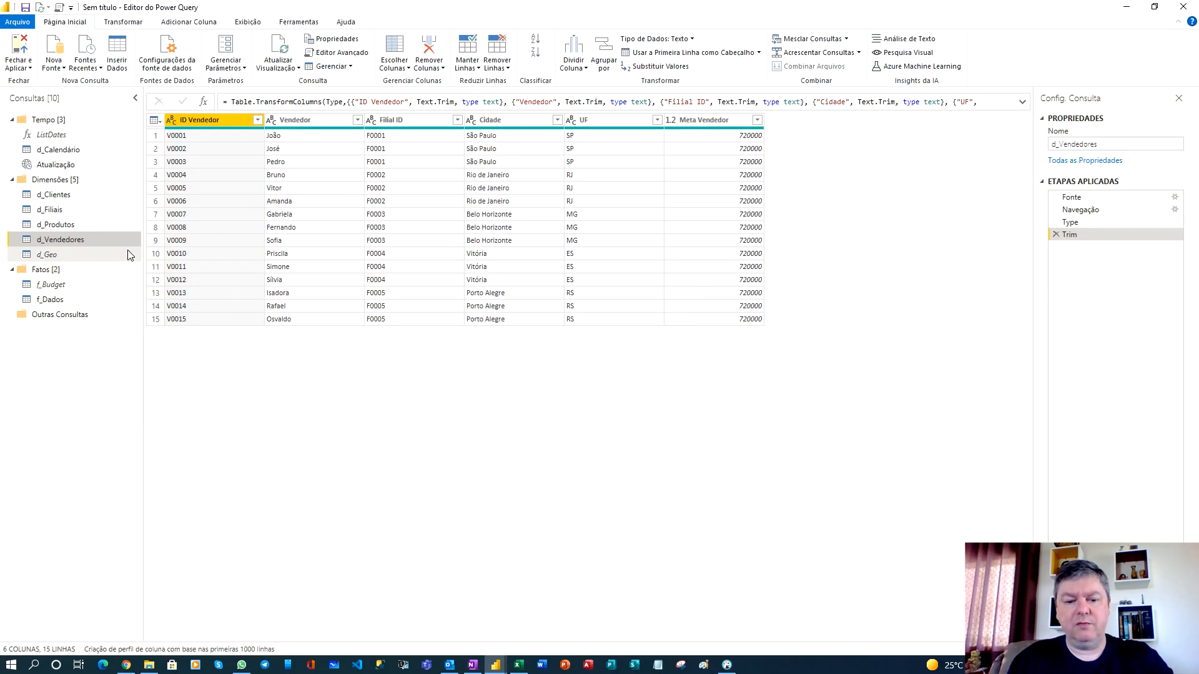
- Paste the copied d_Vendedores query into the empty query list of Excel's Power Query editor and refresh its data preview
{"action": "left_click", "coordinate": [518, 666]}
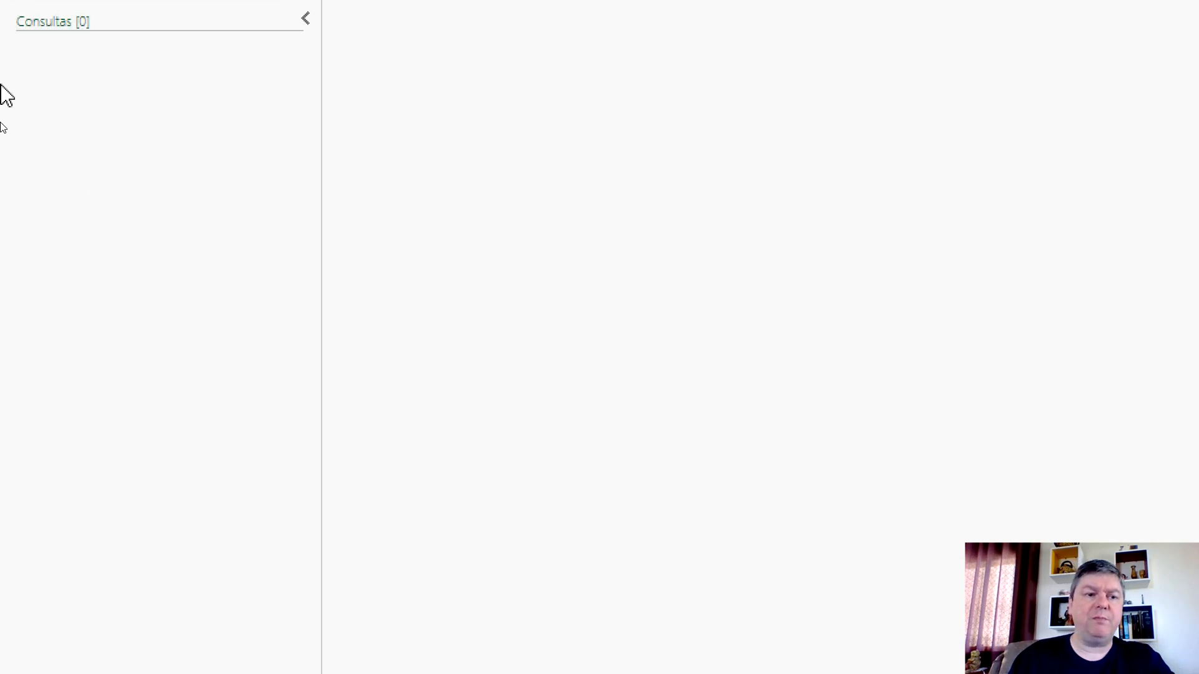
{"action": "right_click", "coordinate": [63, 160]}
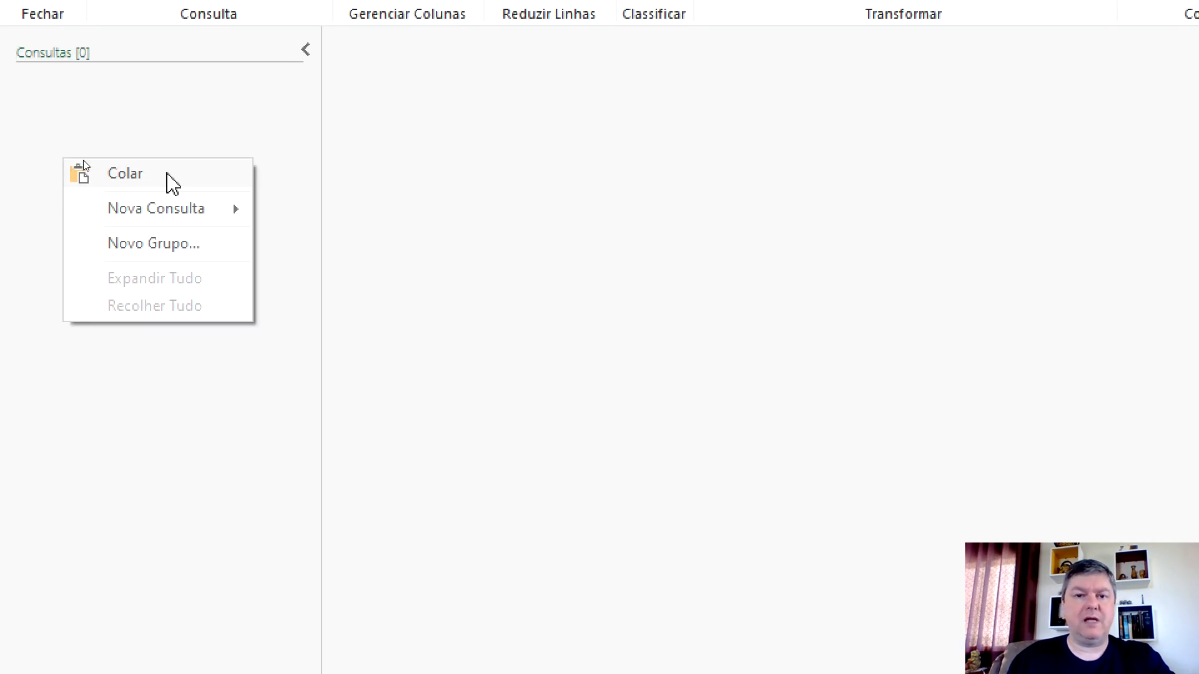
{"action": "left_click", "coordinate": [167, 175]}
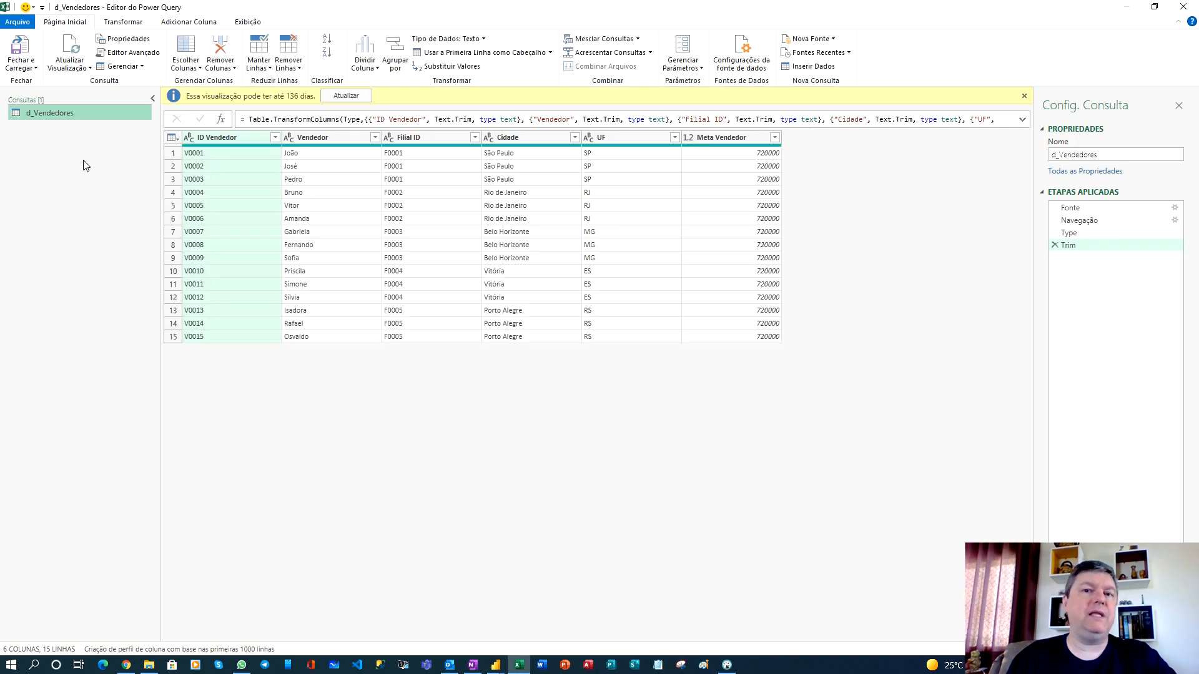
{"action": "left_click", "coordinate": [354, 100]}
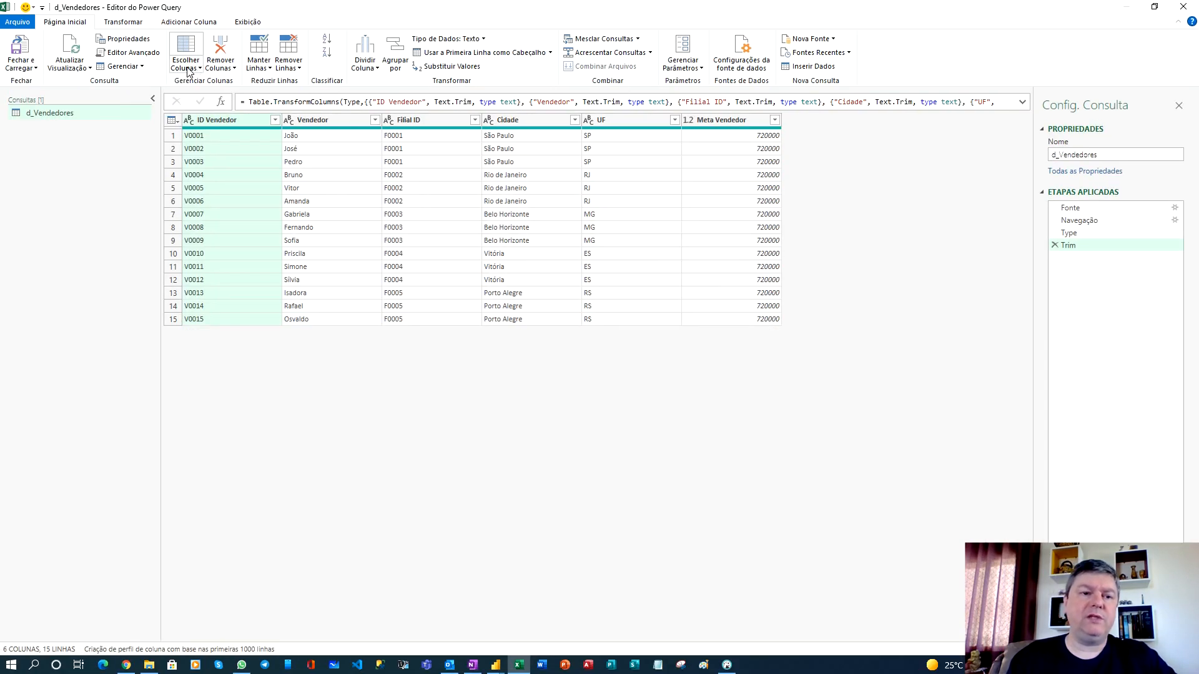
- Examine the M code of d_Vendedores in the Advanced Editor and leave it without changes
{"action": "left_click", "coordinate": [131, 52]}
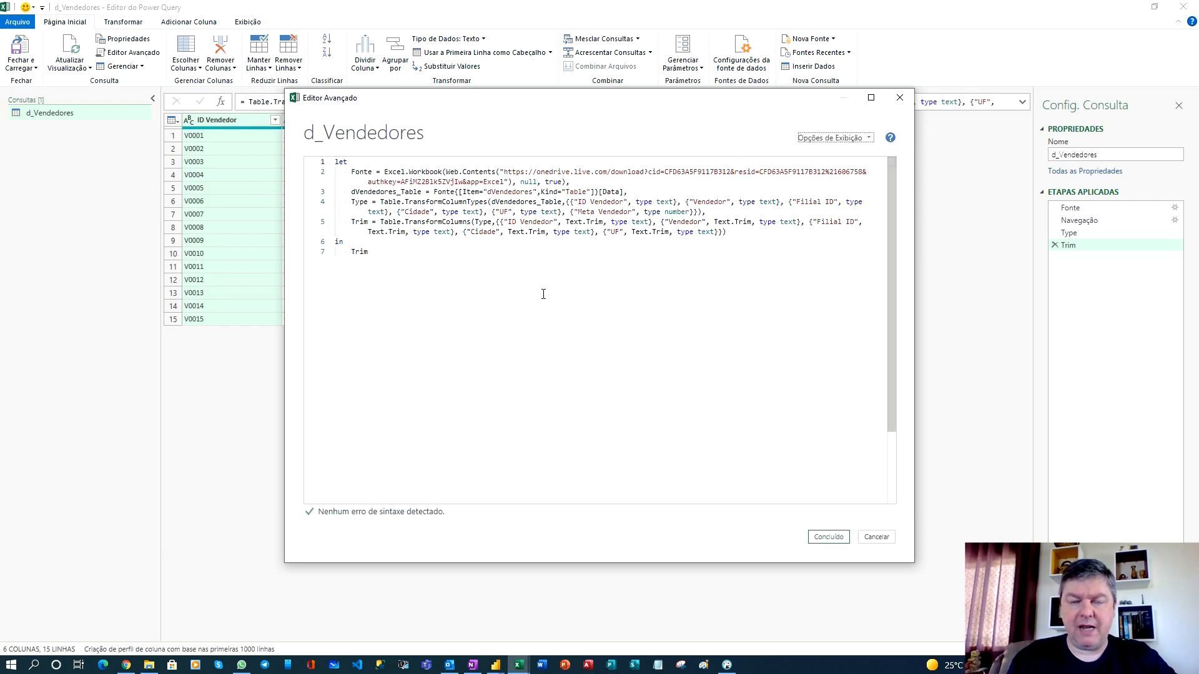
{"action": "left_click", "coordinate": [877, 539]}
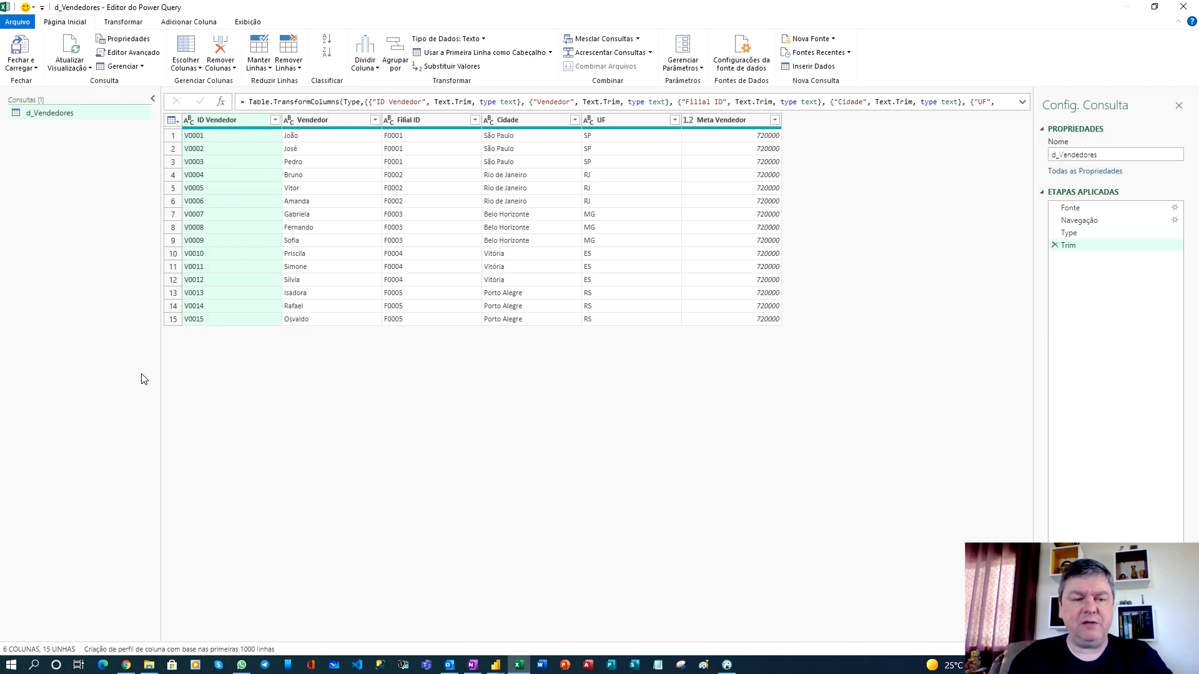
- Switch to Power BI's Power Query editor and examine the Fatos and Dimensões queries and the Fonte step of d_Calendário
{"action": "key", "text": "alt+Tab"}
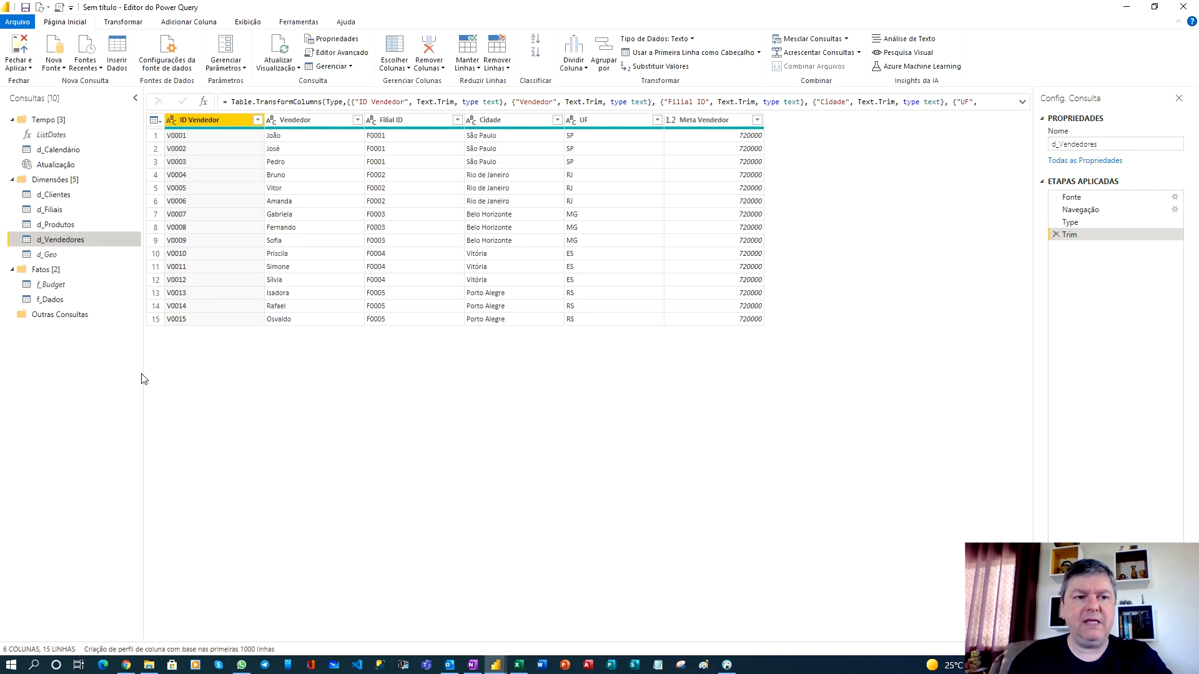
{"action": "left_click", "coordinate": [54, 274]}
{"action": "right_click", "coordinate": [65, 274]}
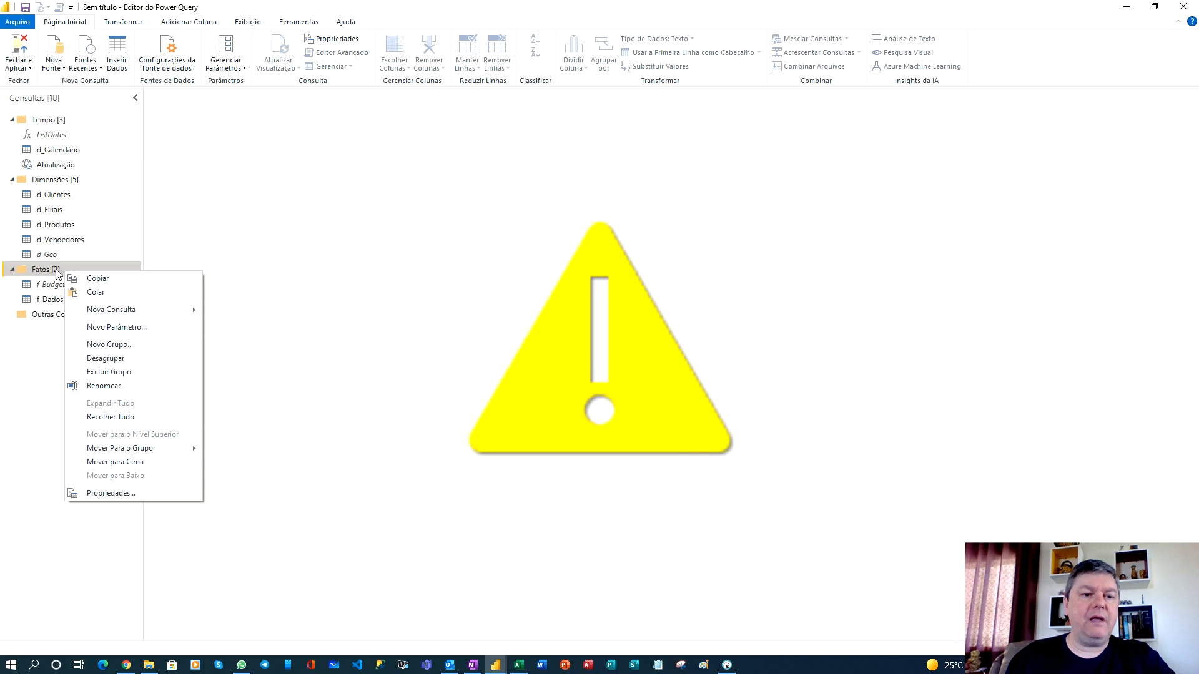
{"action": "left_click", "coordinate": [52, 302]}
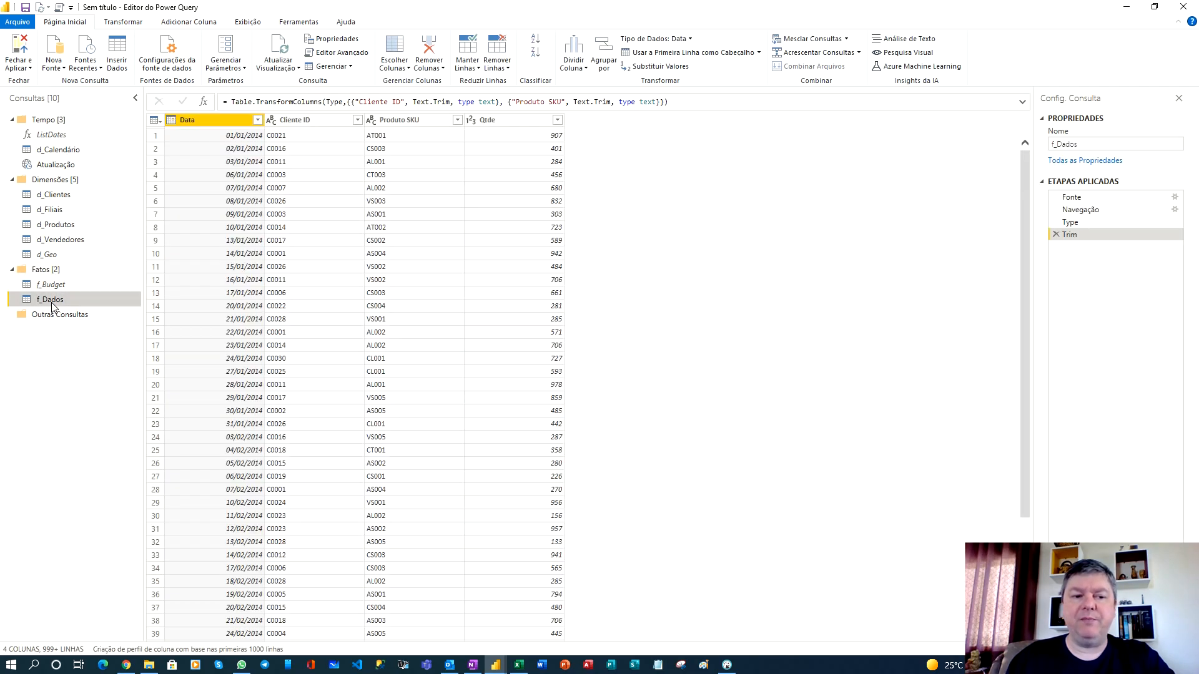
{"action": "left_click", "coordinate": [73, 284]}
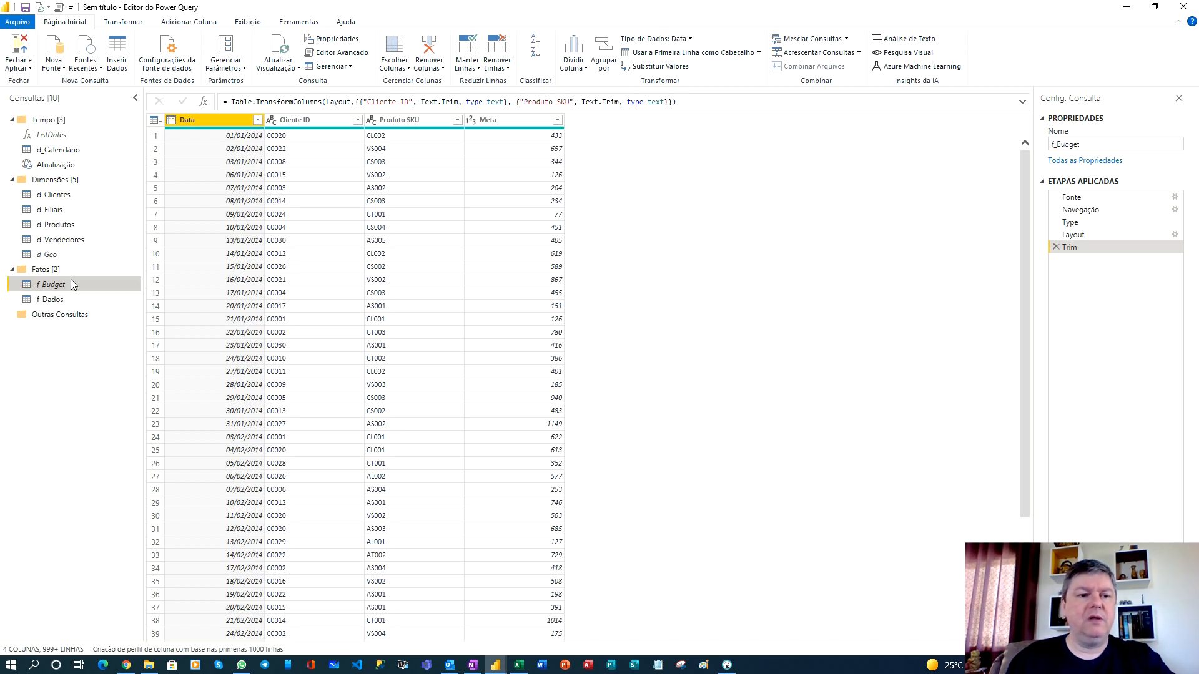
{"action": "left_click", "coordinate": [64, 260]}
{"action": "left_click", "coordinate": [75, 240]}
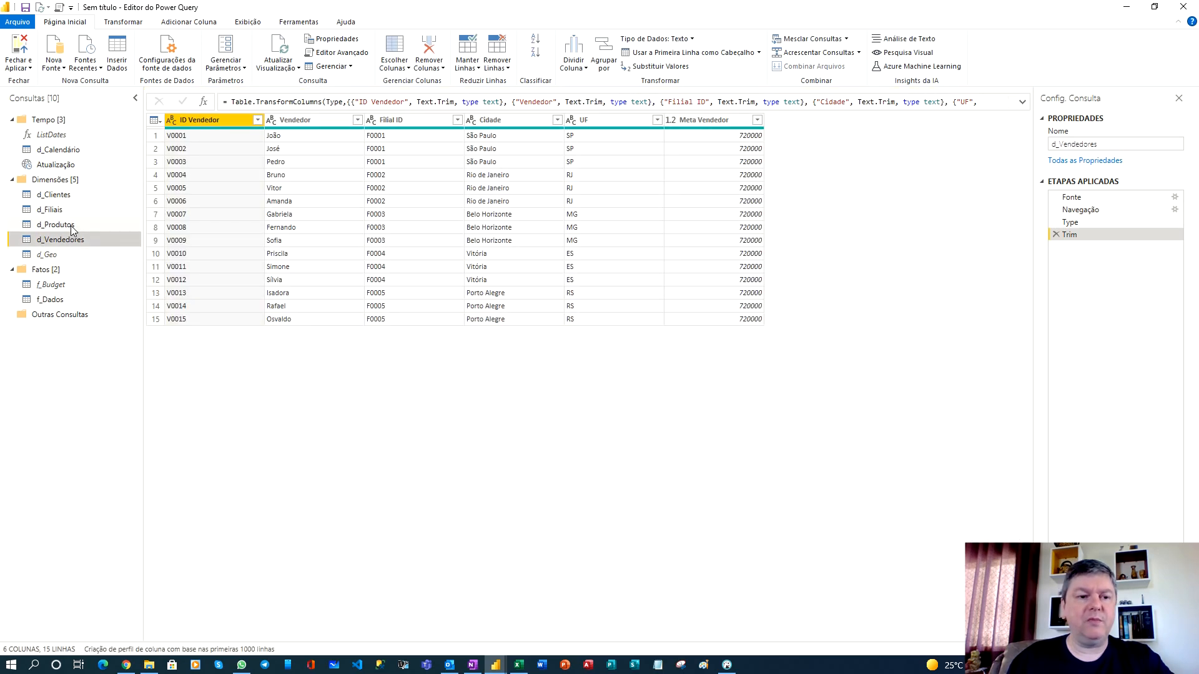
{"action": "left_click", "coordinate": [71, 227]}
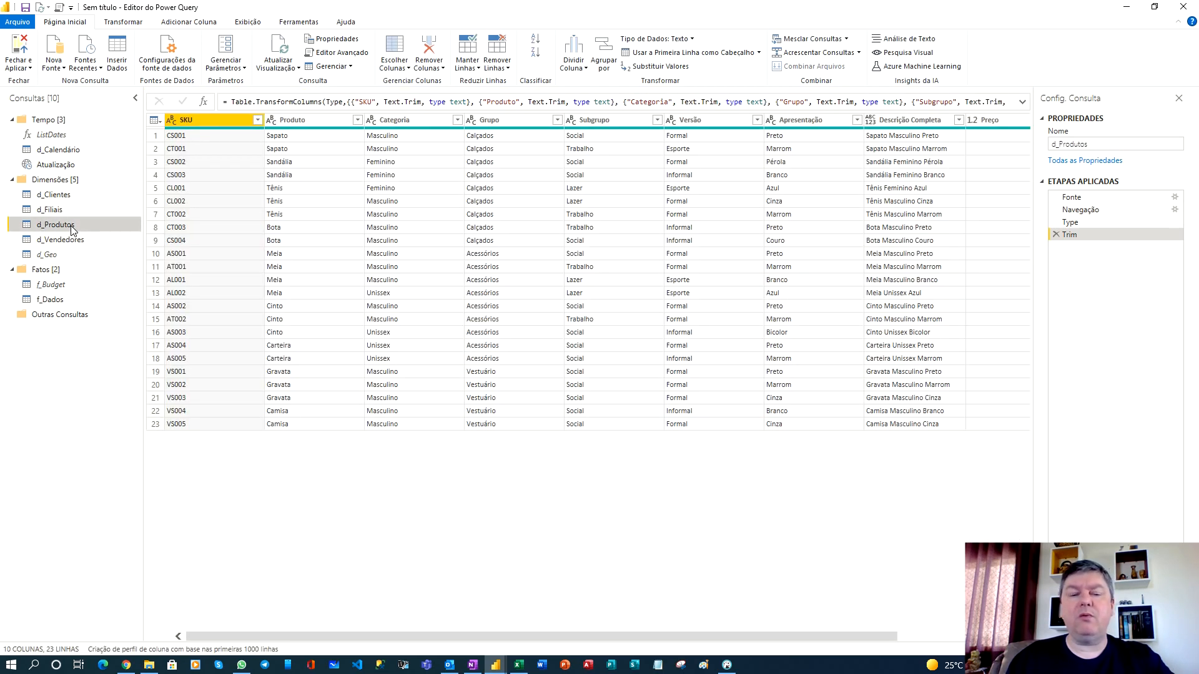
{"action": "left_click", "coordinate": [69, 213]}
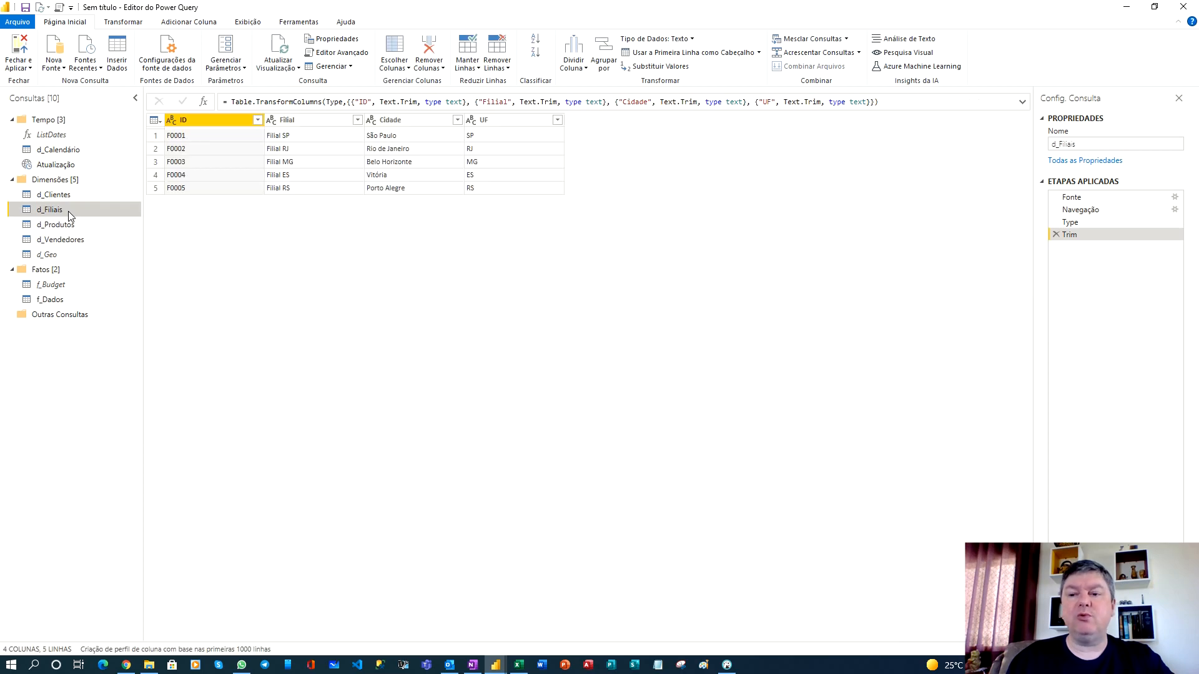
{"action": "left_click", "coordinate": [68, 197]}
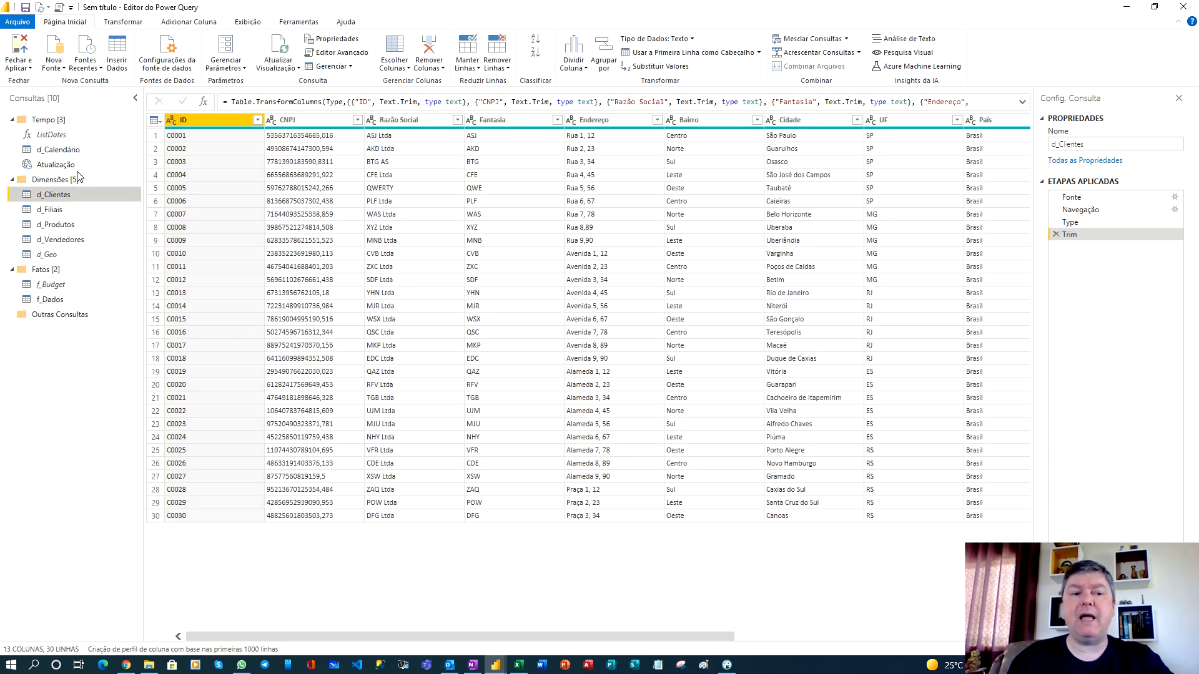
{"action": "left_click", "coordinate": [80, 149]}
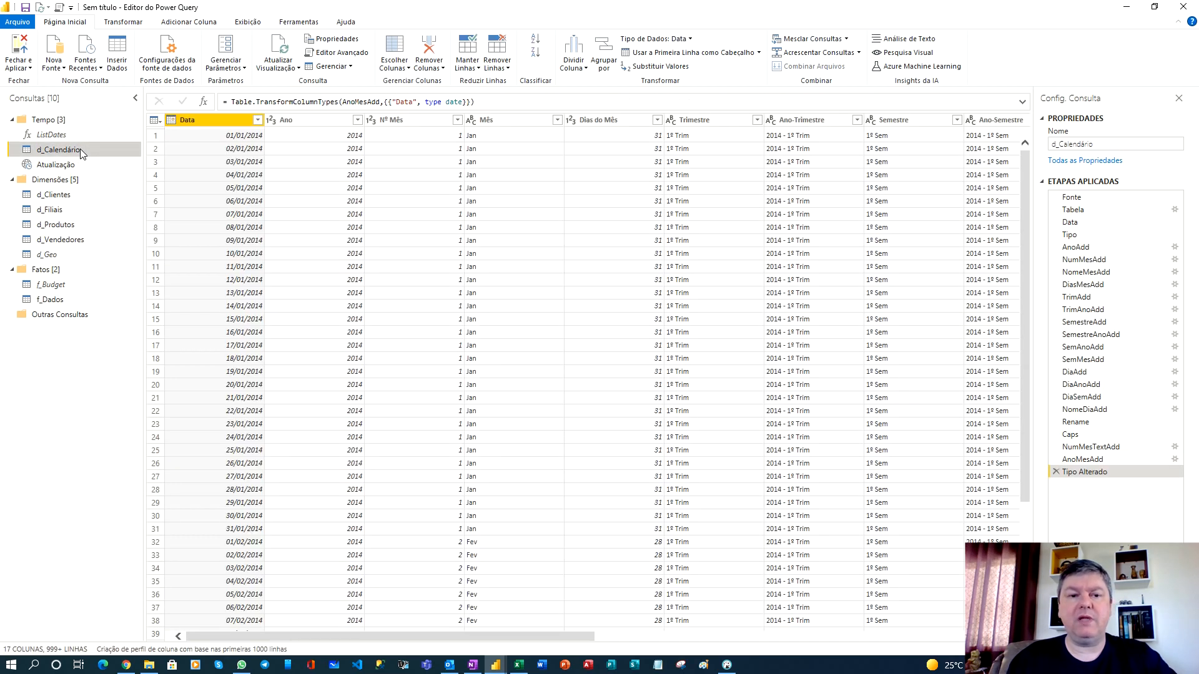
{"action": "left_click", "coordinate": [1086, 198]}
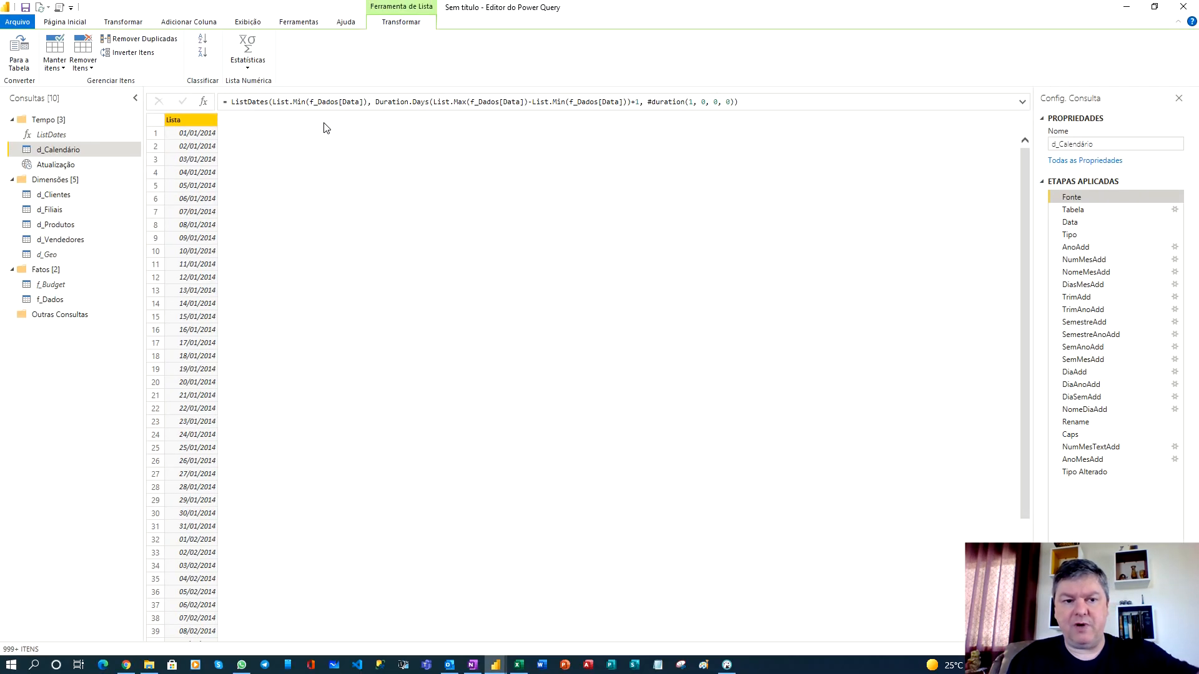
- Copy the Tempo query group and paste it into the query list of Excel's Power Query editor
{"action": "left_click", "coordinate": [55, 126]}
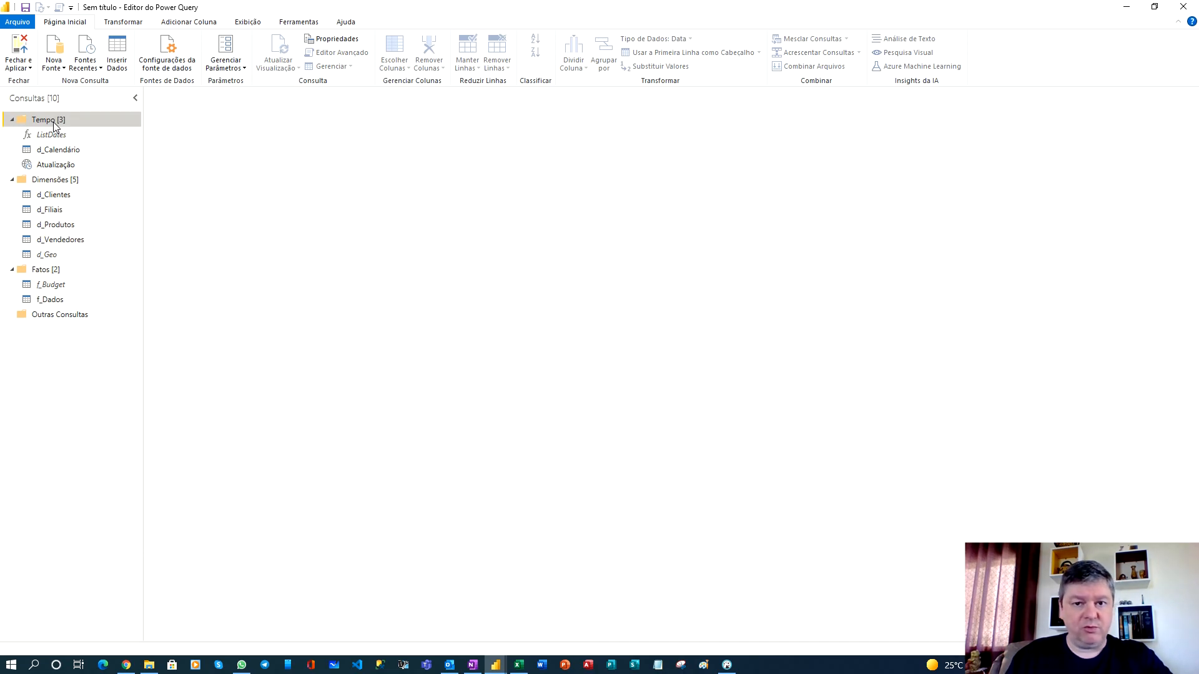
{"action": "right_click", "coordinate": [54, 123]}
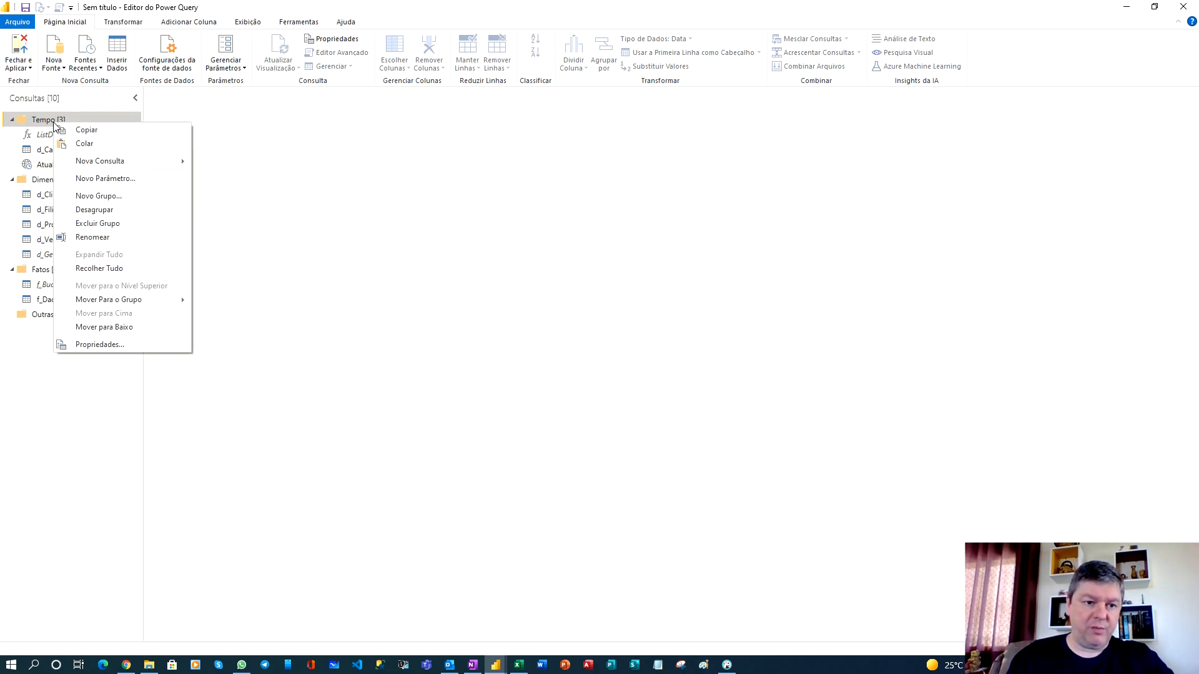
{"action": "left_click", "coordinate": [87, 130]}
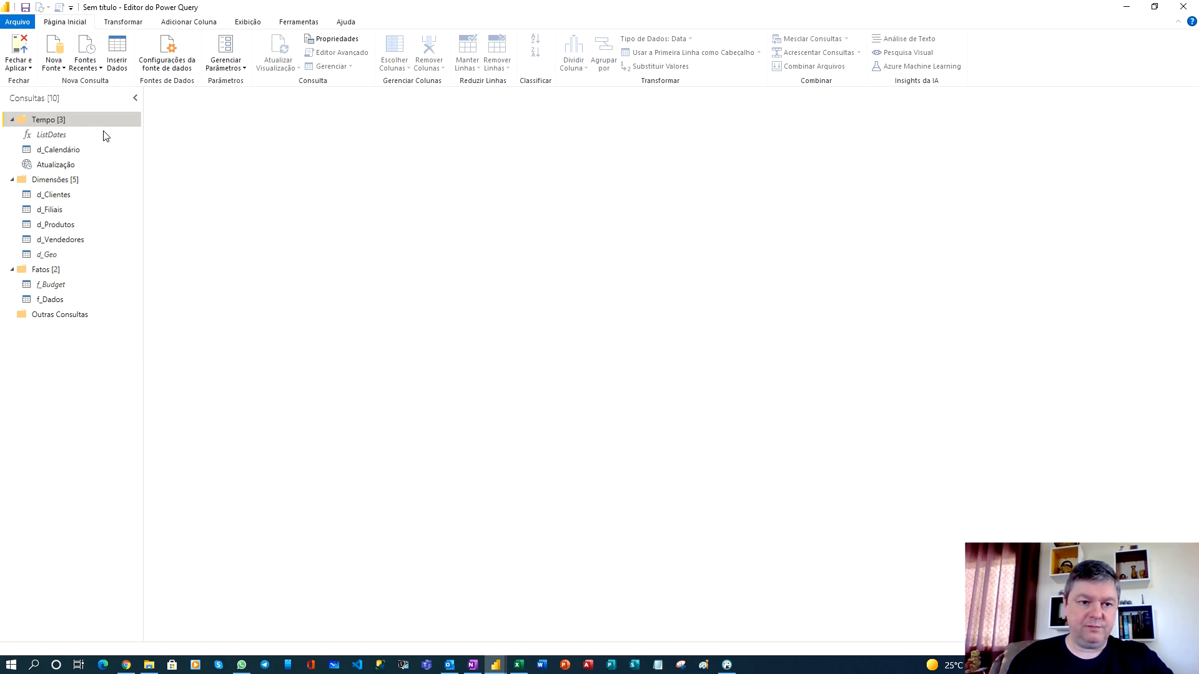
{"action": "key", "text": "alt+Tab"}
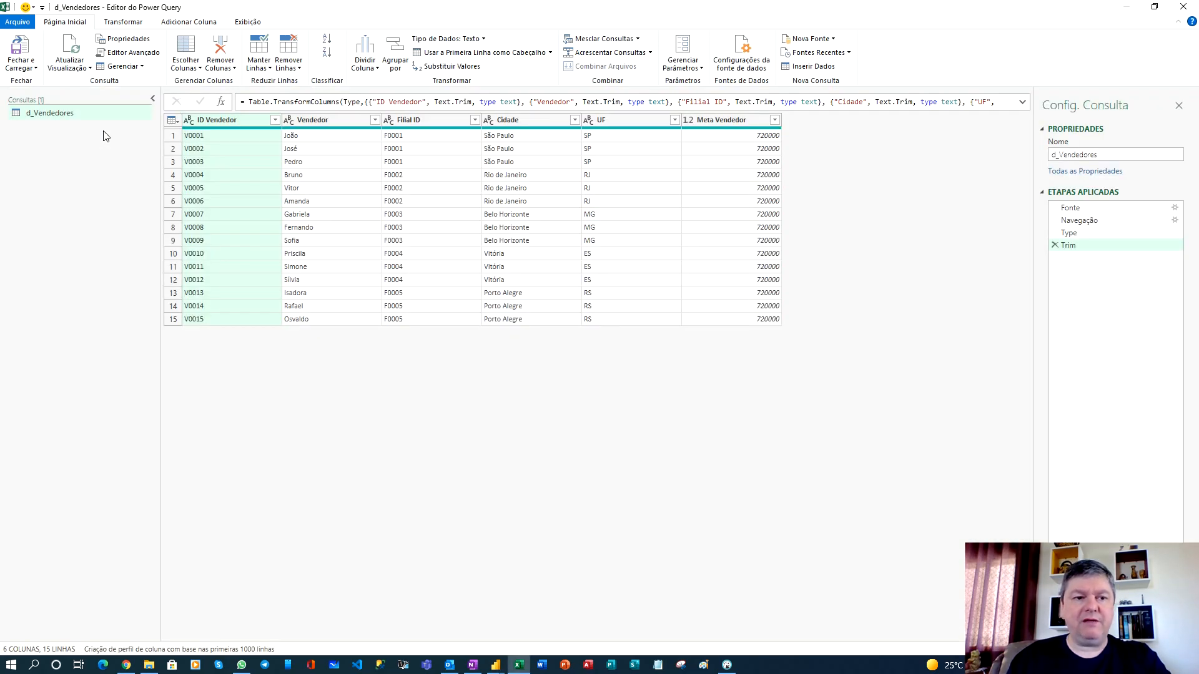
{"action": "right_click", "coordinate": [65, 153]}
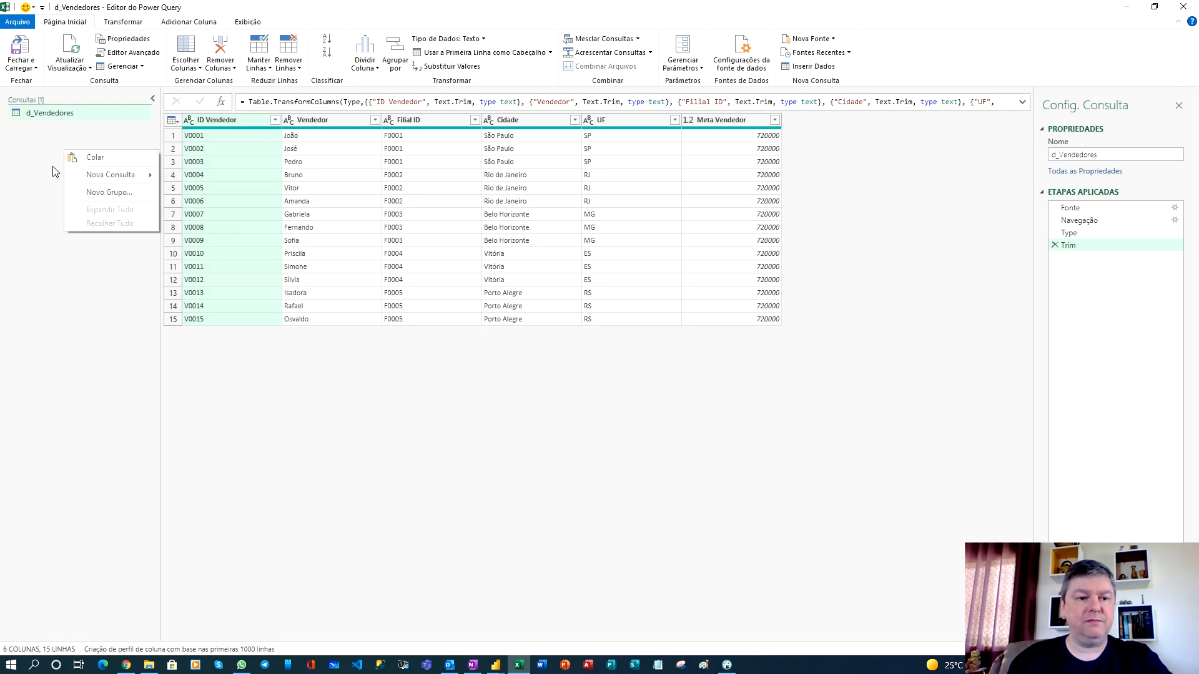
{"action": "key", "text": "Escape"}
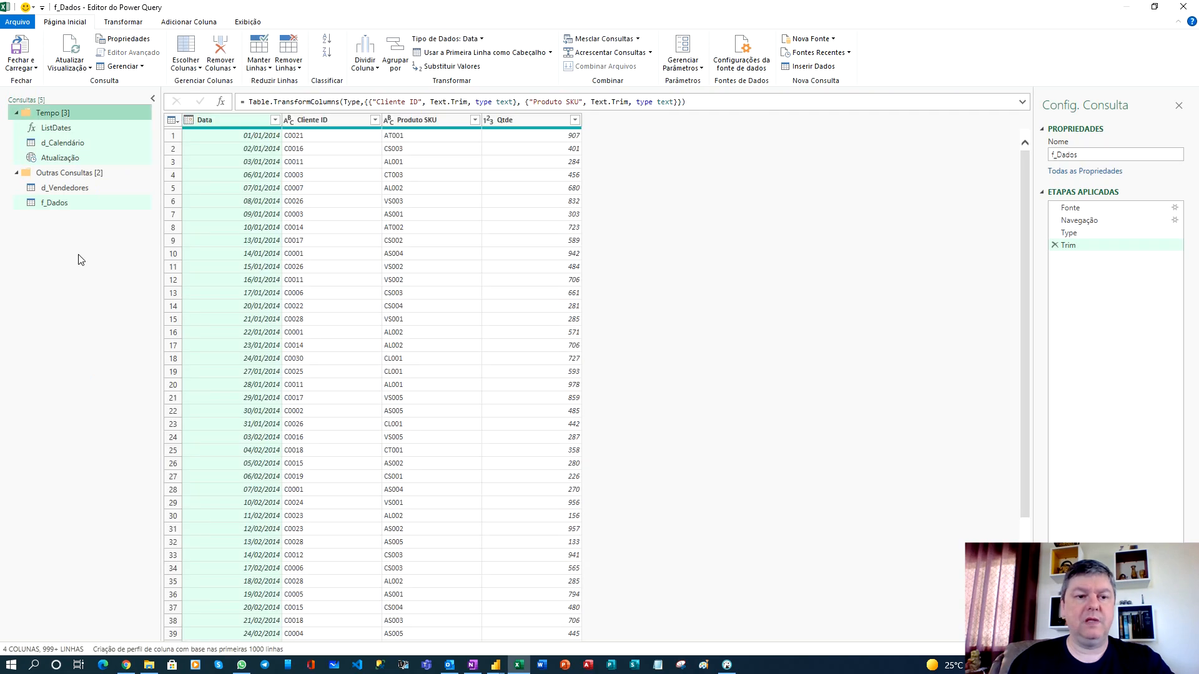